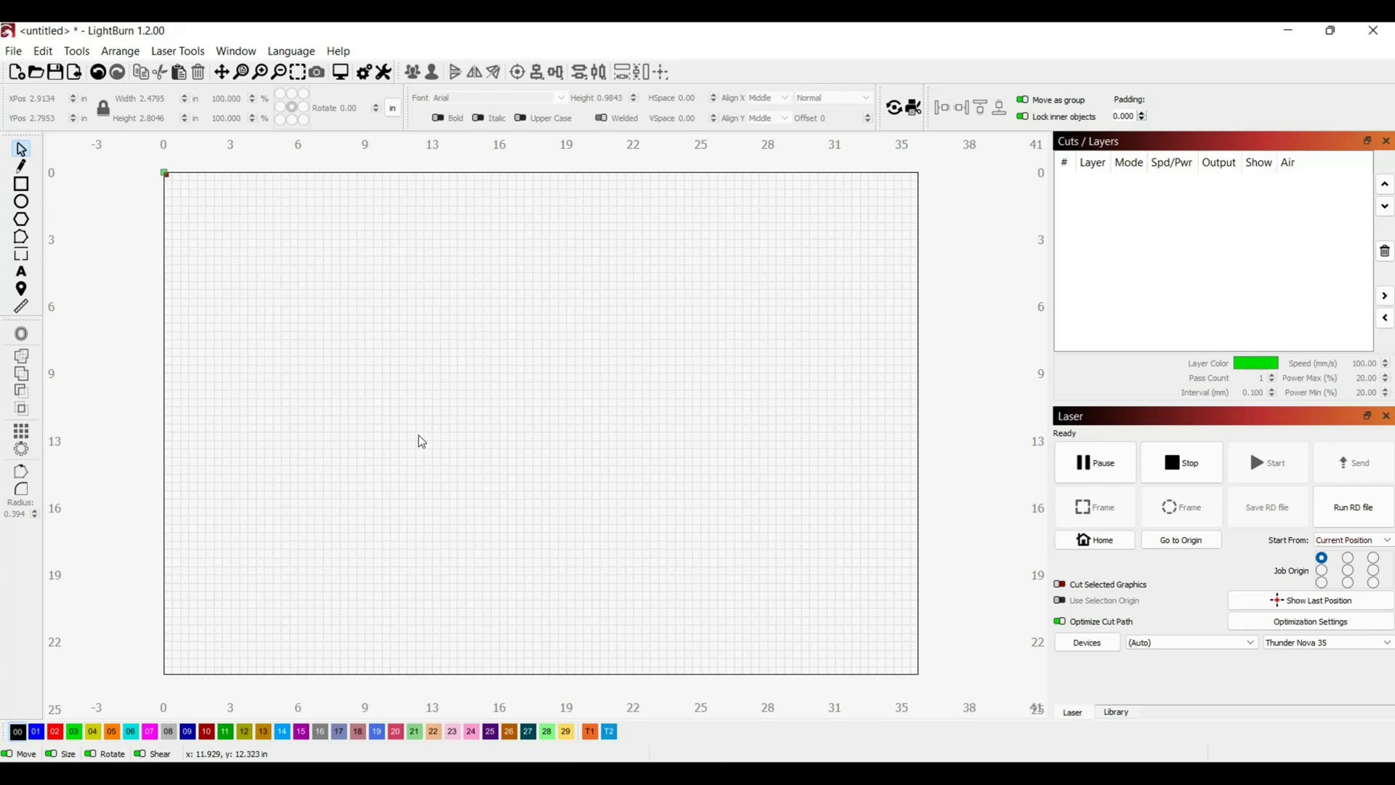
Import the Ghost magnet DEMO design and position it on the bed left of centre
{"action": "key", "text": "ctrl+i"}
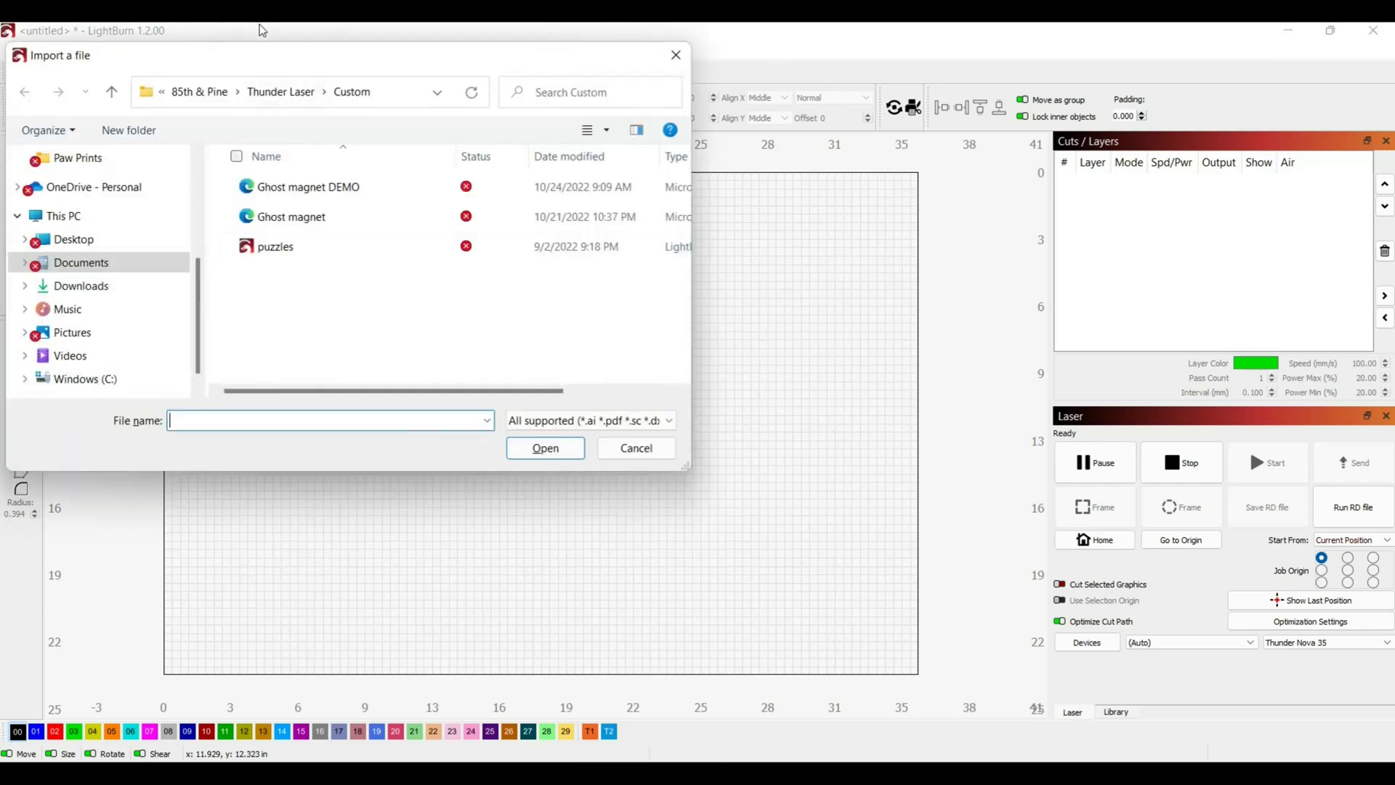
{"action": "double_click", "coordinate": [307, 194]}
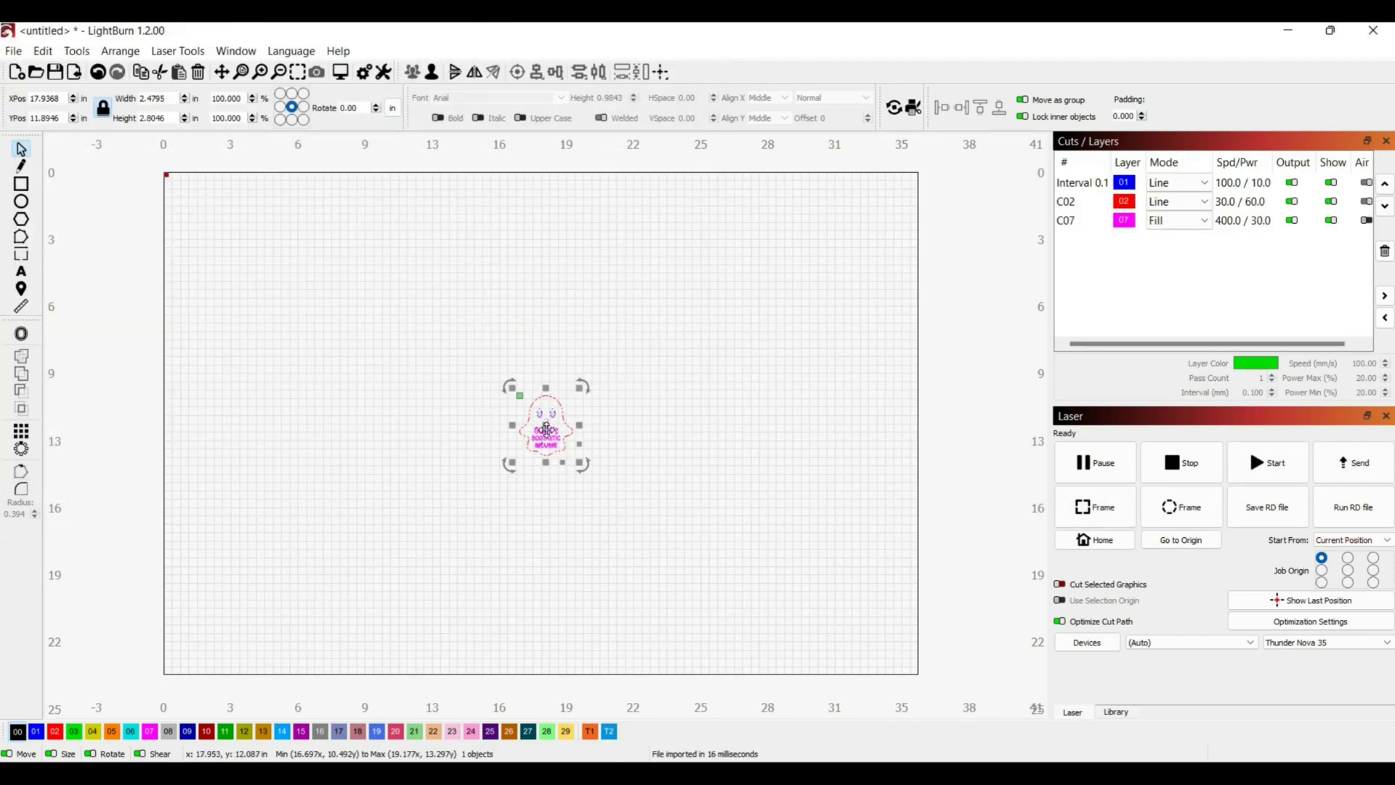
{"action": "left_click_drag", "start_coordinate": [547, 429], "coordinate": [482, 389]}
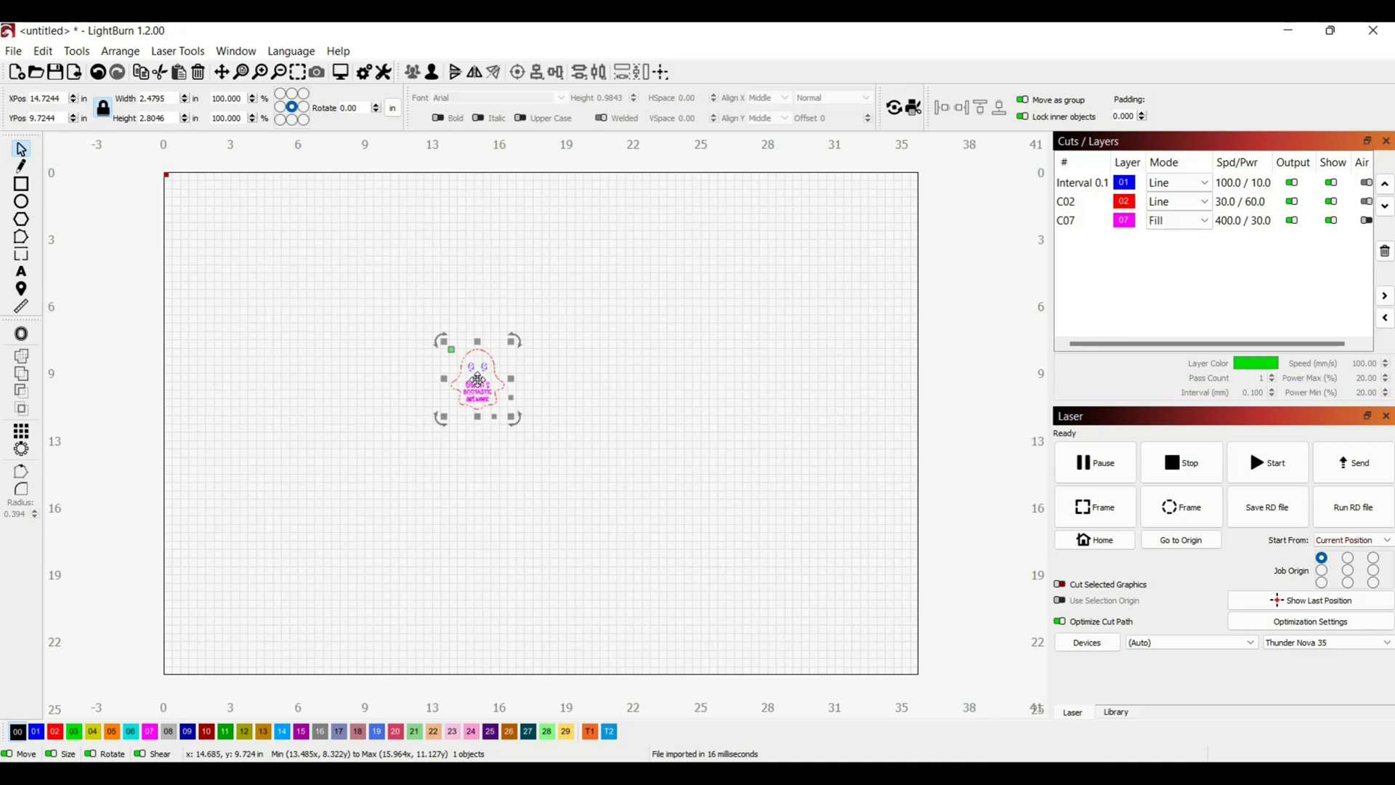
{"action": "left_click_drag", "start_coordinate": [477, 379], "coordinate": [488, 384]}
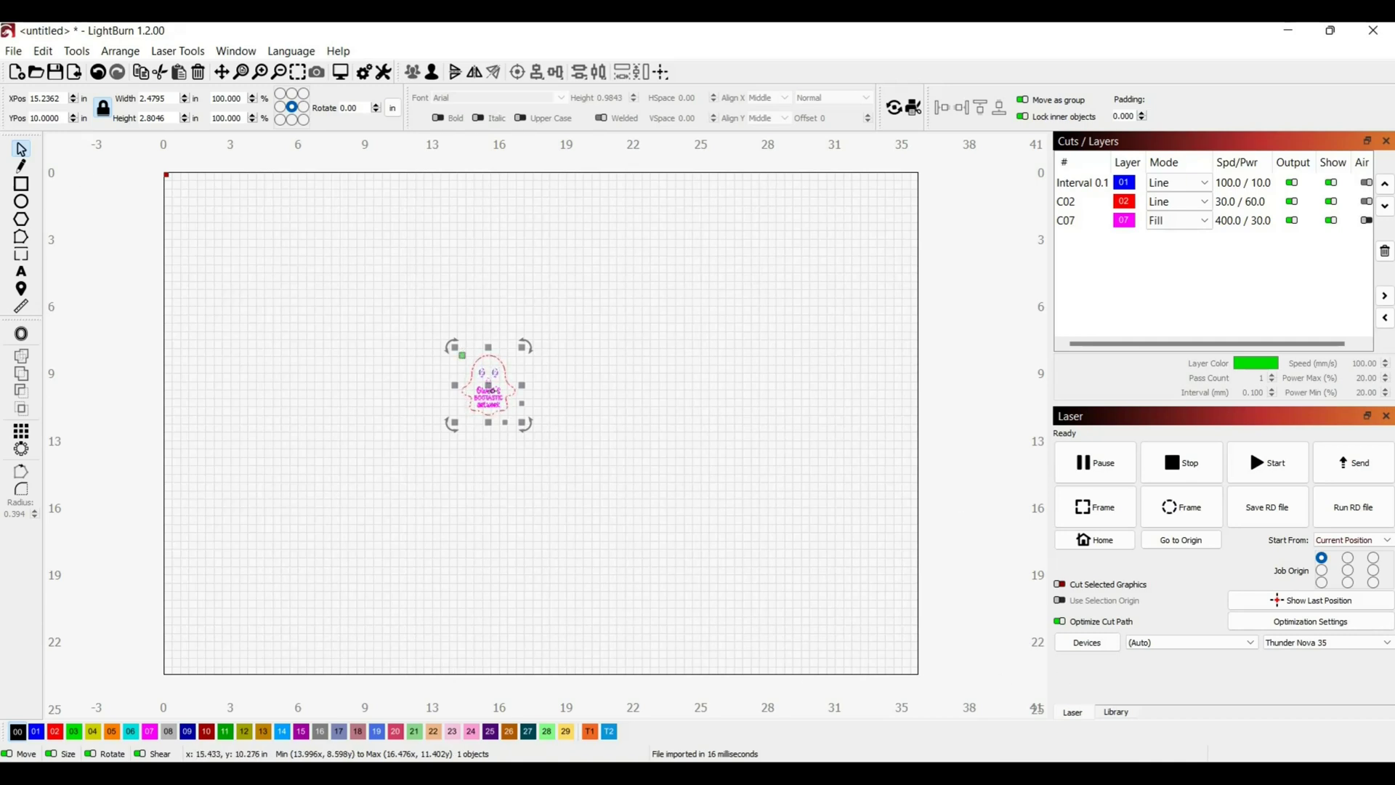
{"action": "mouse_move", "coordinate": [488, 387]}
{"action": "left_mouse_down"}
{"action": "mouse_move", "coordinate": [536, 427]}
{"action": "mouse_move", "coordinate": [468, 370]}
{"action": "mouse_move", "coordinate": [487, 371]}
{"action": "left_mouse_up"}
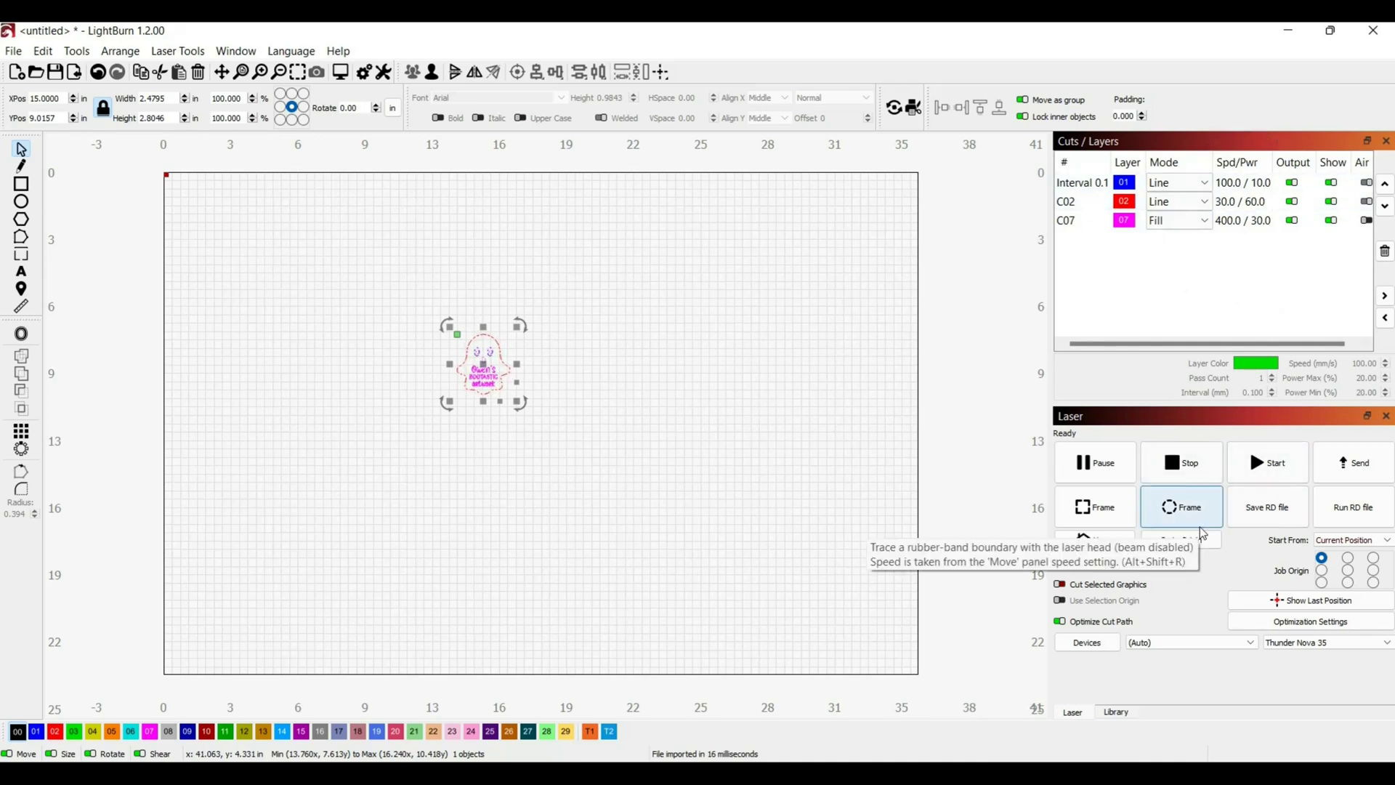
{"action": "left_click", "coordinate": [1367, 547]}
Move the ghost design near the bed's top-left corner and set Start From to Absolute Coords
{"action": "left_click", "coordinate": [1367, 547]}
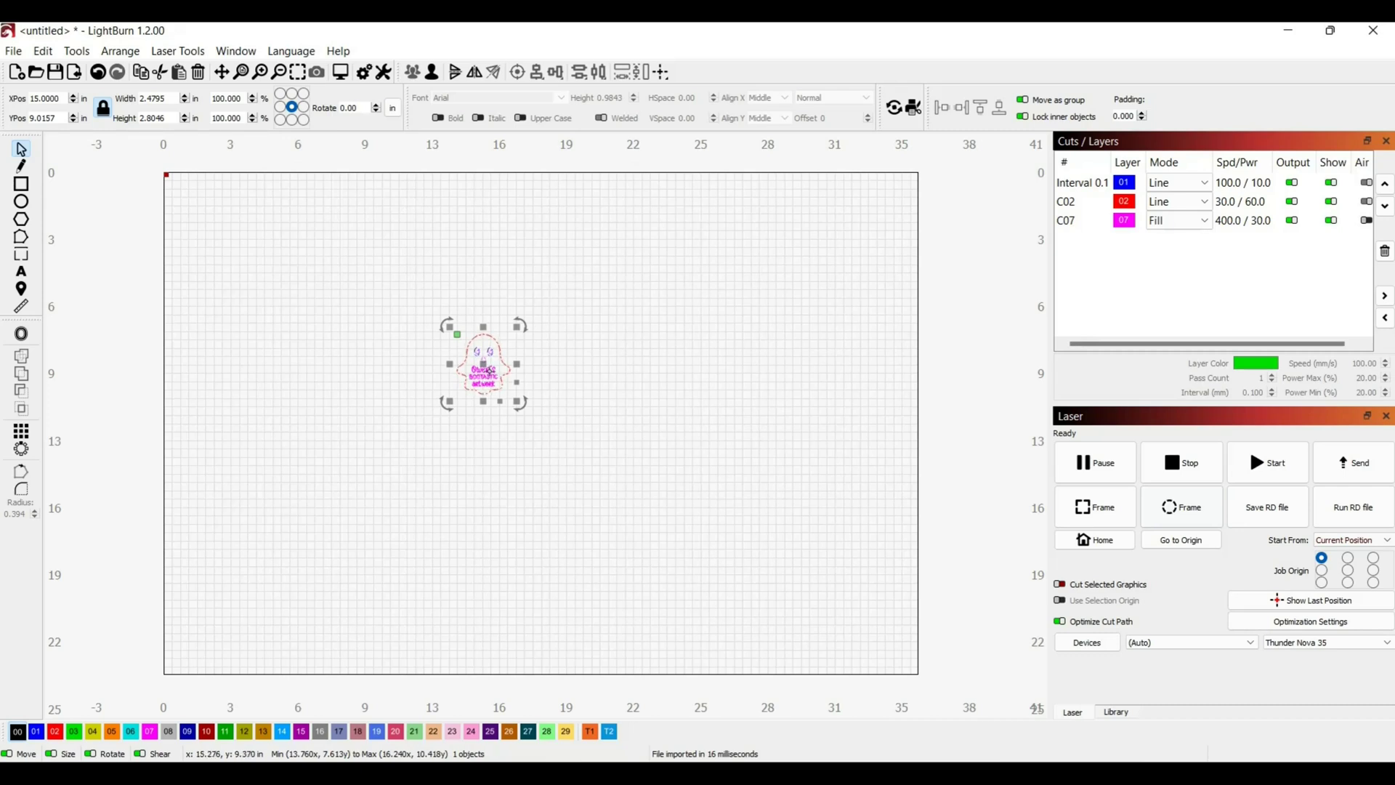
{"action": "left_click_drag", "start_coordinate": [491, 374], "coordinate": [245, 254]}
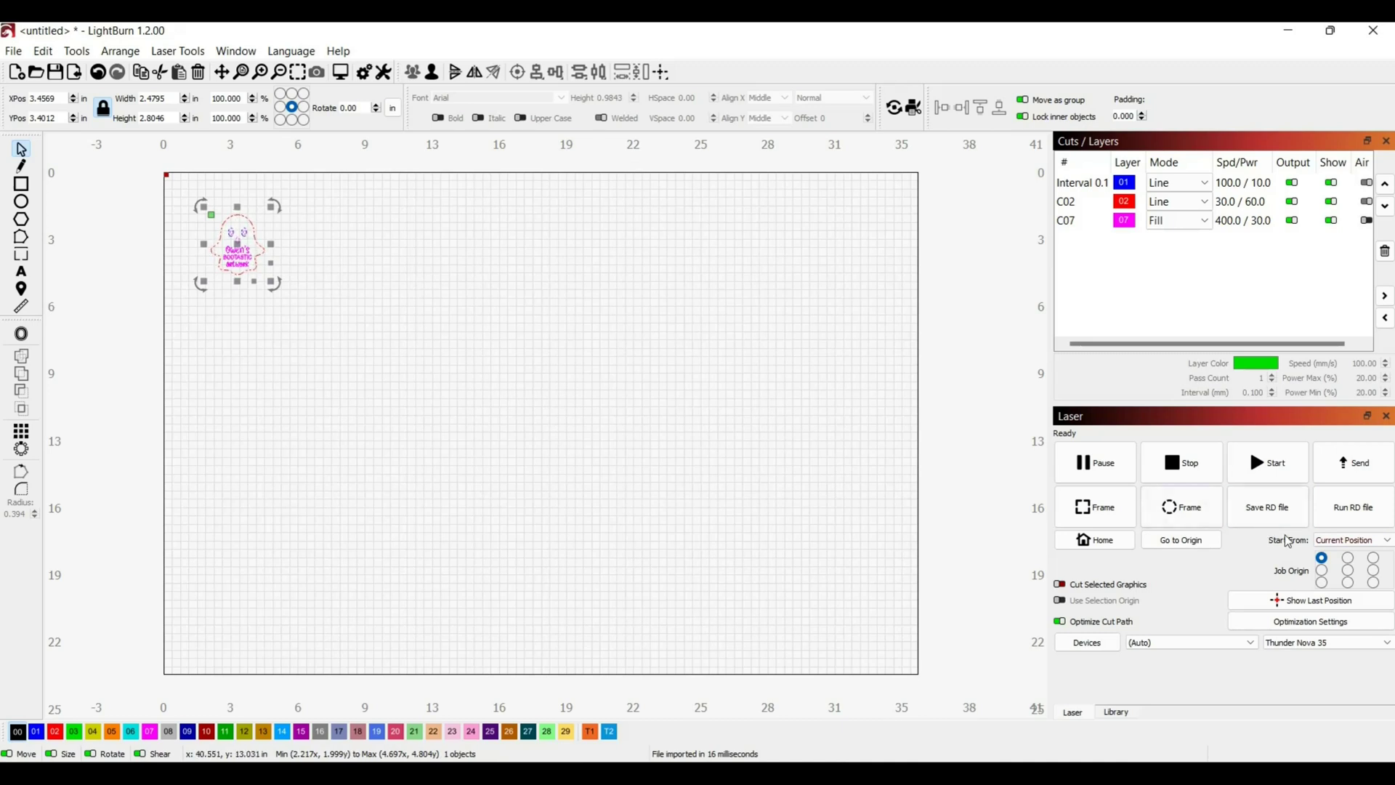
{"action": "left_click", "coordinate": [1355, 541]}
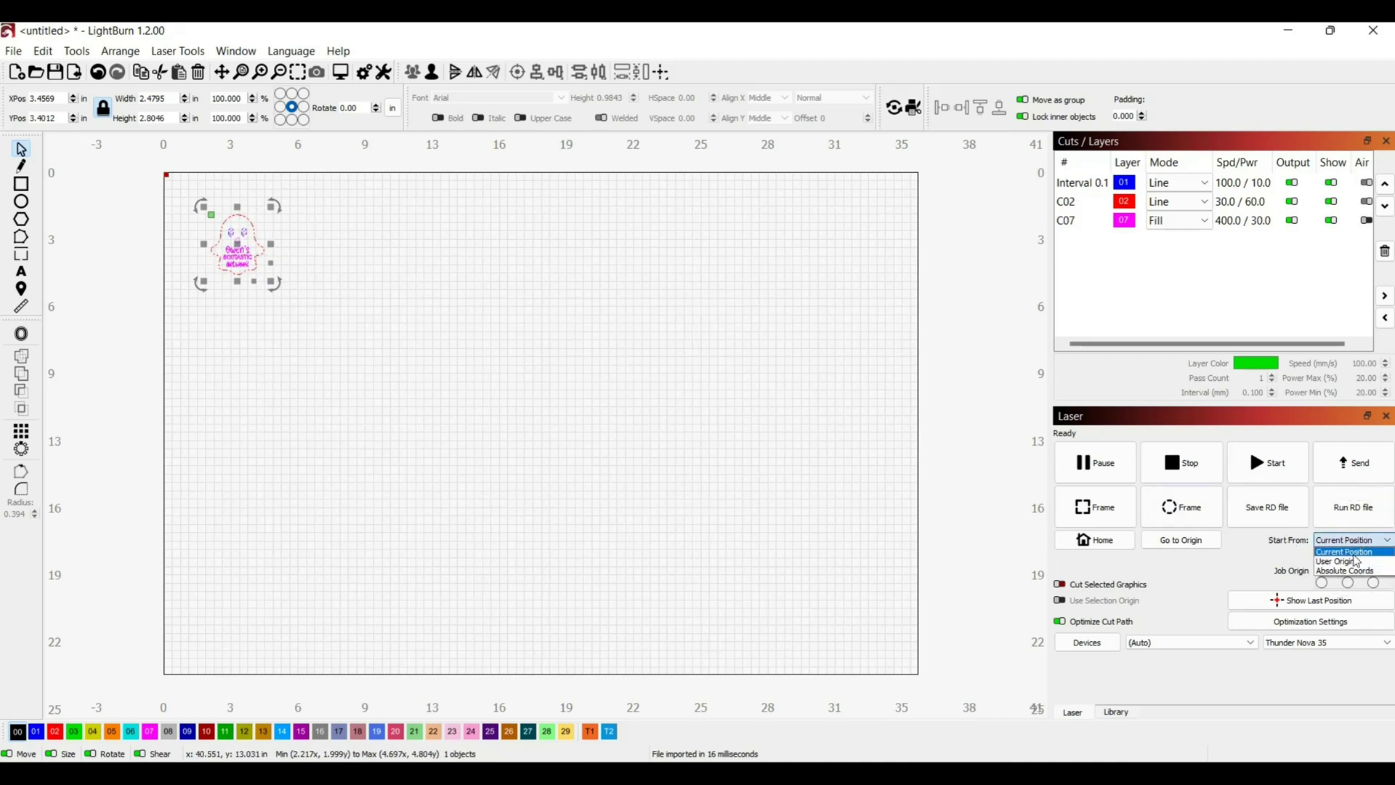
{"action": "left_click", "coordinate": [1355, 573]}
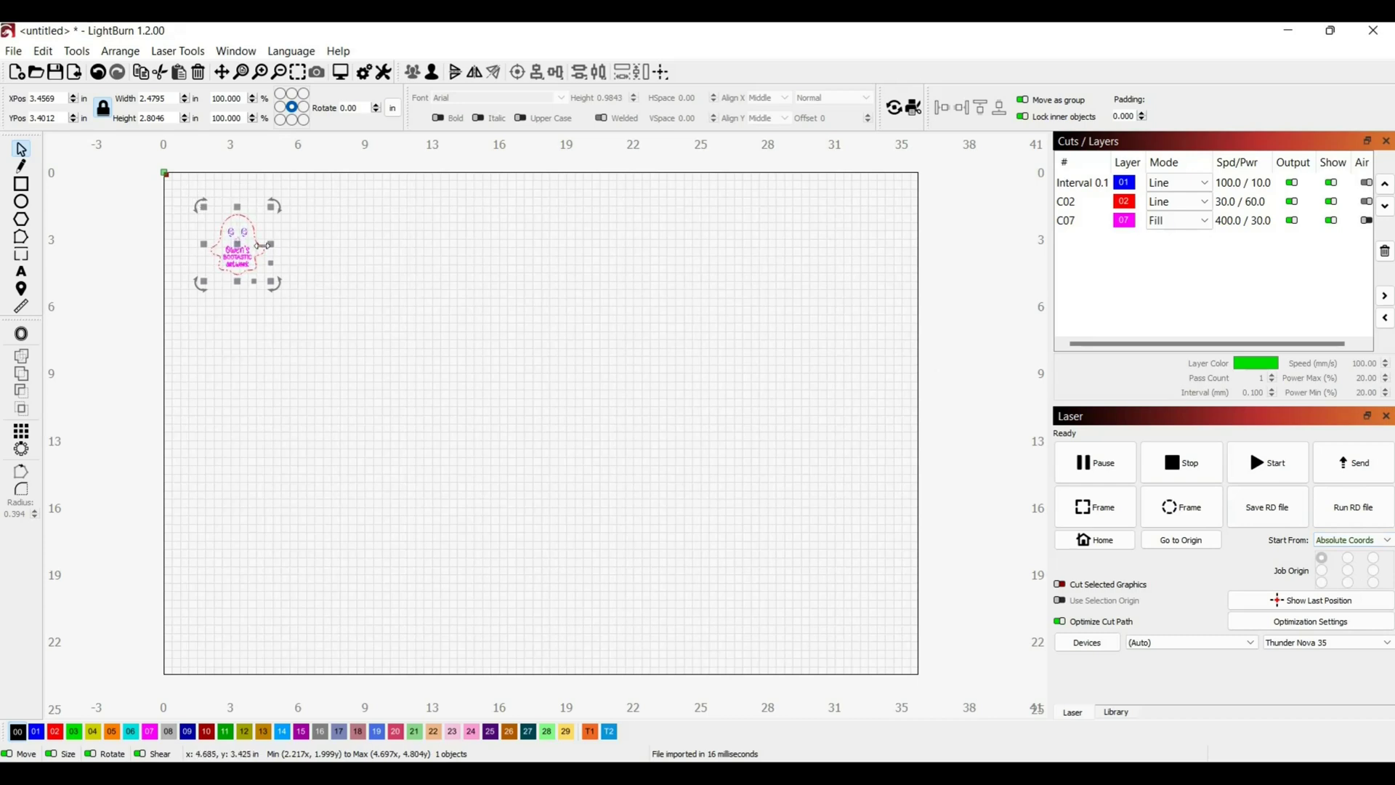
{"action": "left_click_drag", "start_coordinate": [239, 245], "coordinate": [227, 242]}
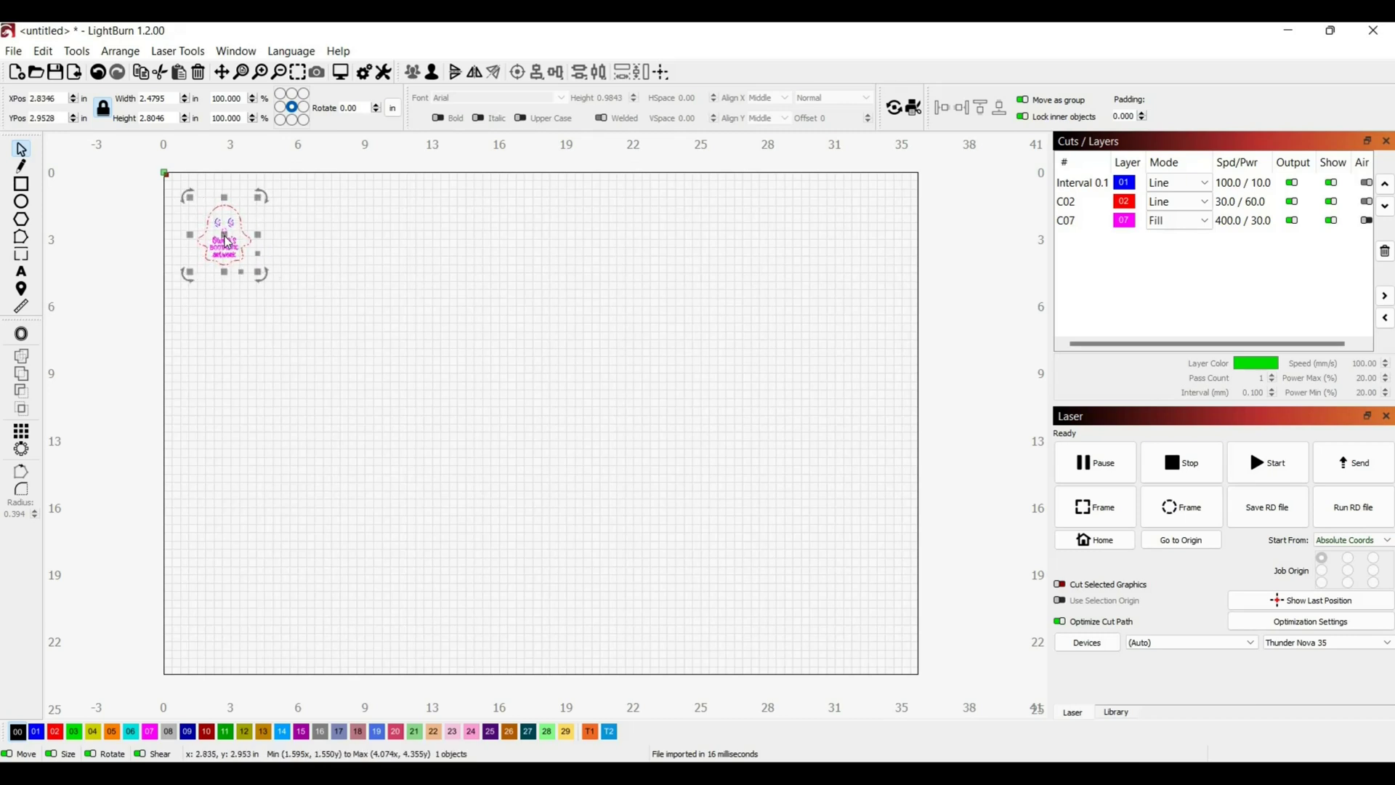
Switch Start From back to Current Position and move the ghost design down-right to about 7.28, 6.14 in
{"action": "left_click", "coordinate": [1343, 541]}
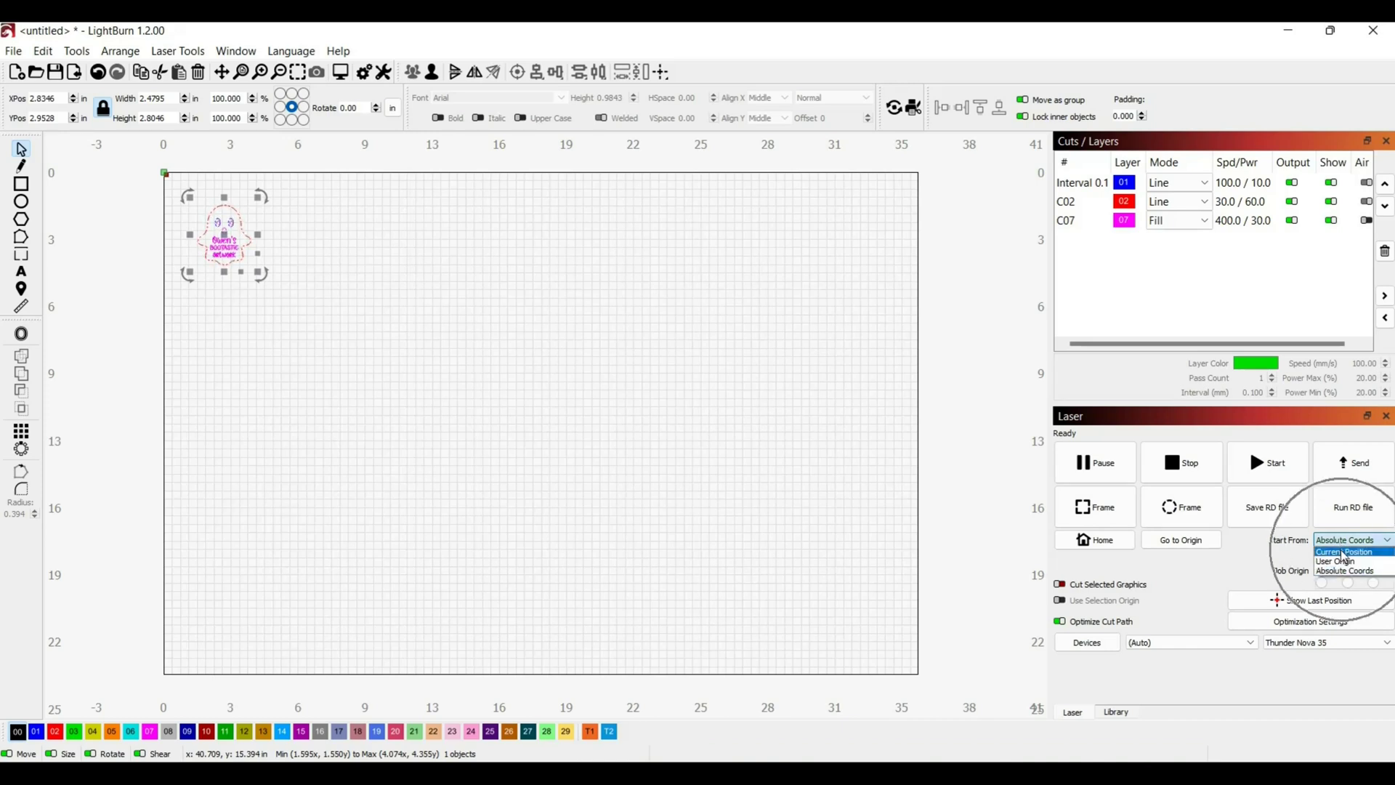
{"action": "left_click", "coordinate": [1344, 552]}
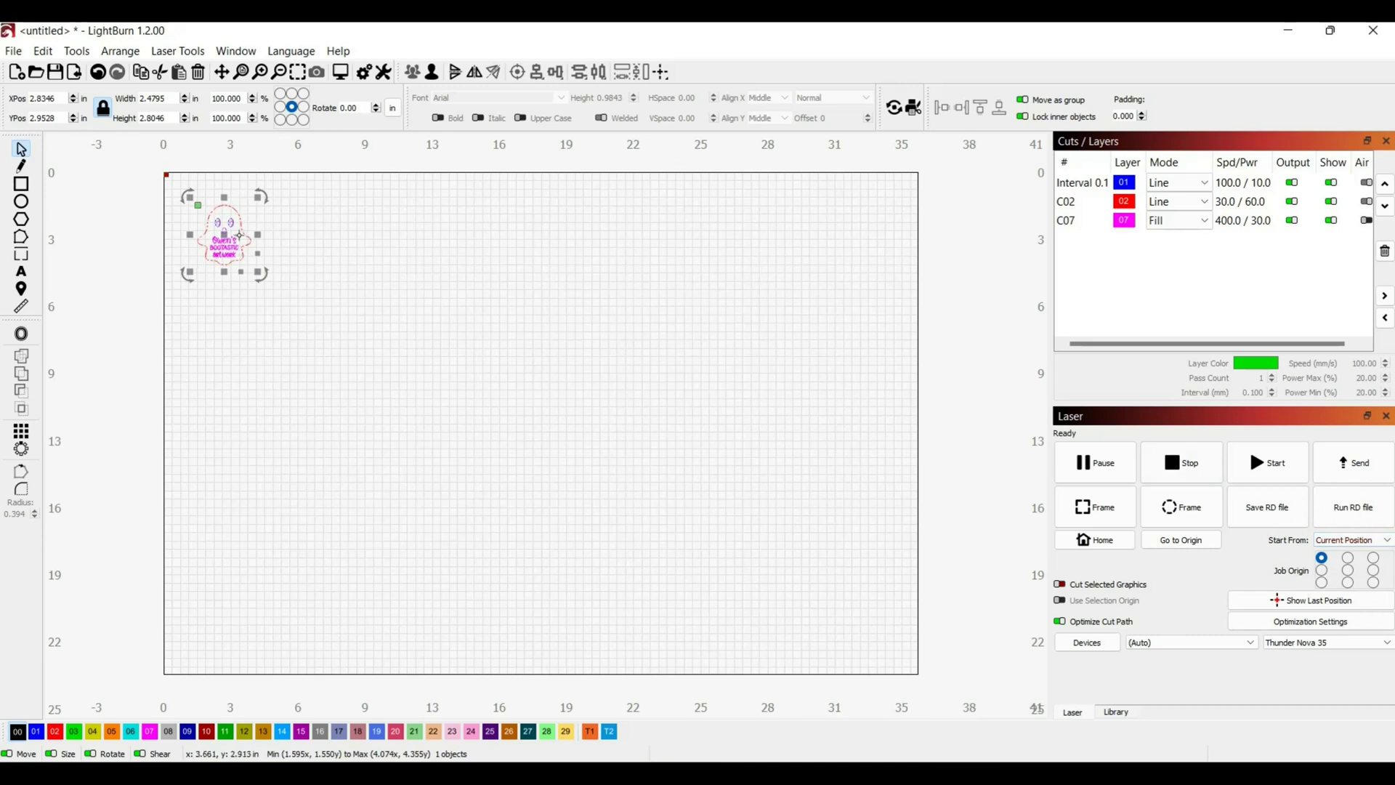
{"action": "left_click_drag", "start_coordinate": [224, 231], "coordinate": [266, 259]}
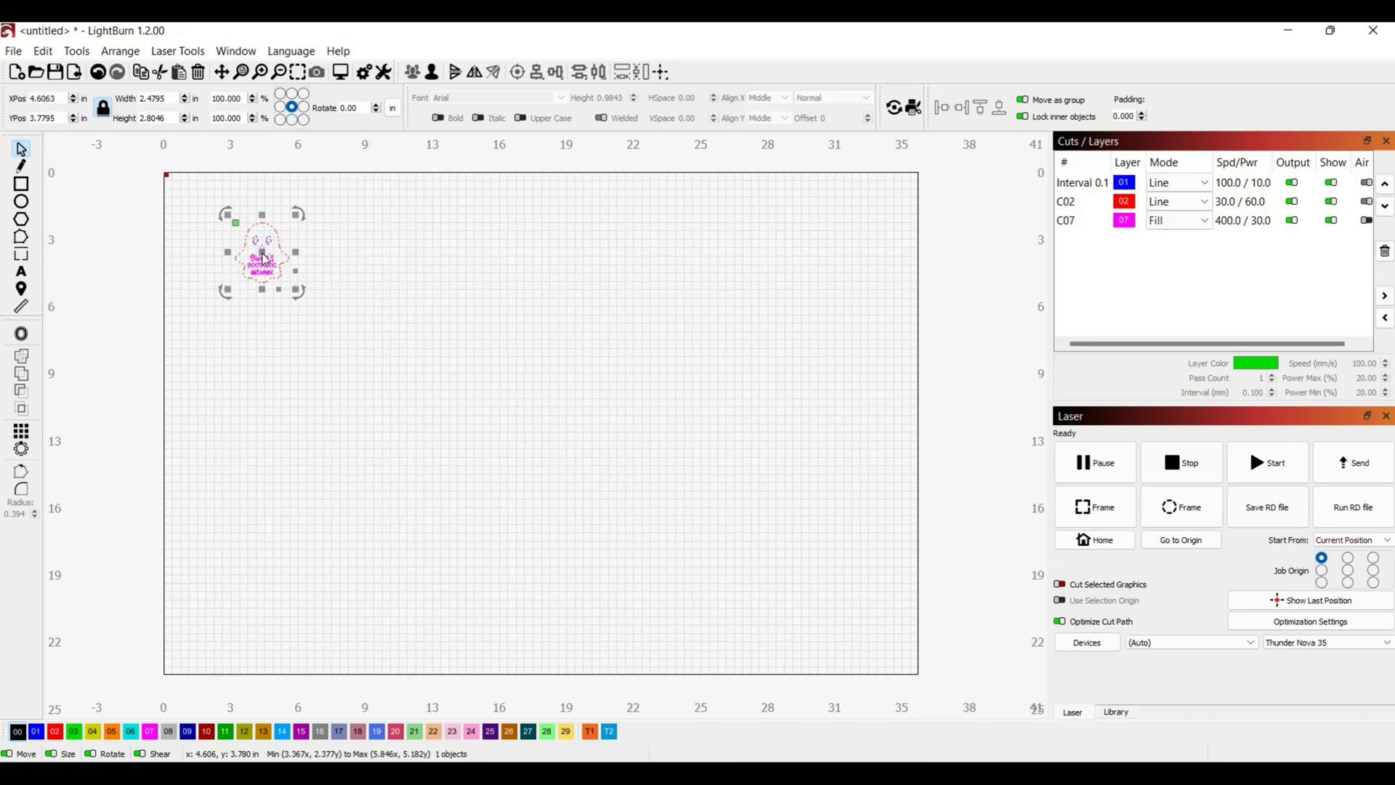
{"action": "left_click_drag", "start_coordinate": [265, 260], "coordinate": [323, 308]}
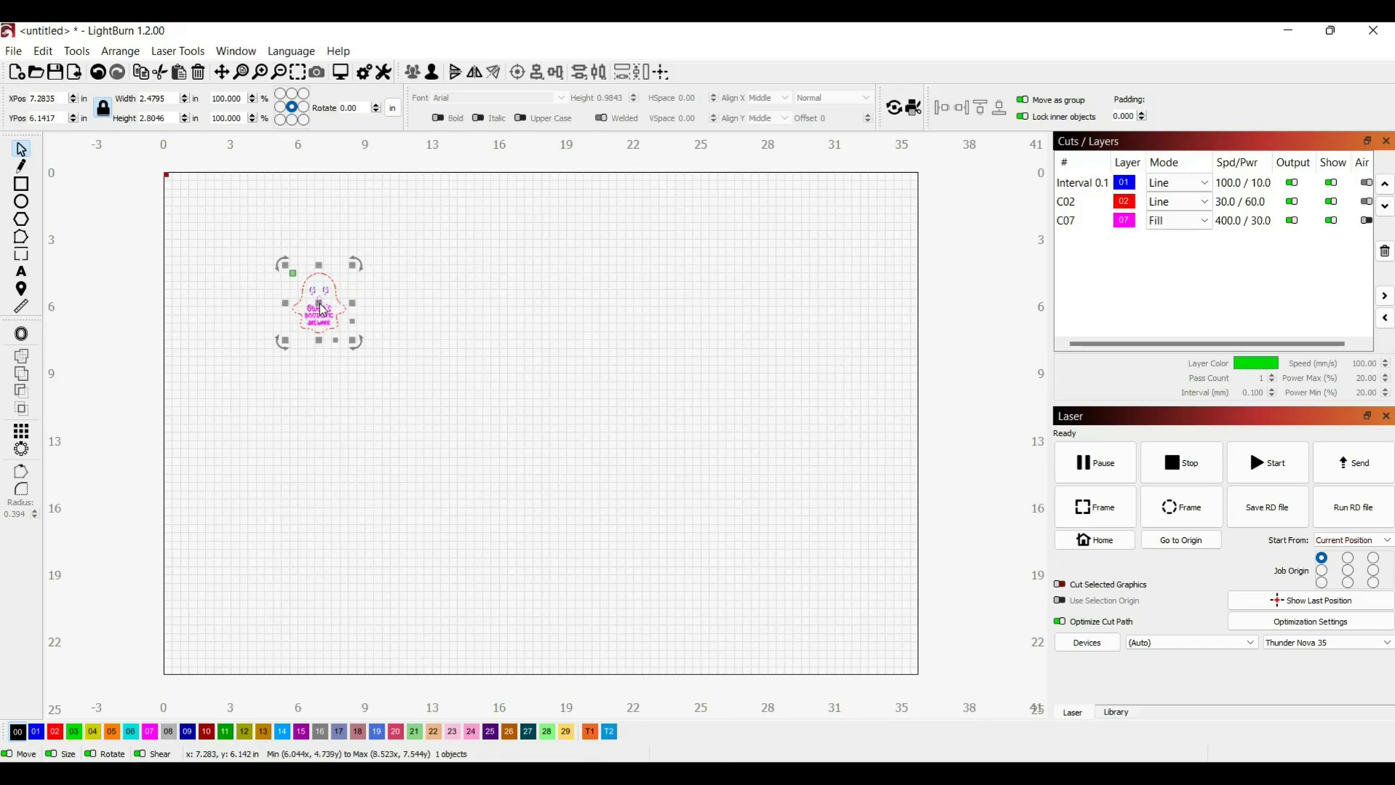
{"action": "scroll", "coordinate": [323, 309], "scroll_direction": "up", "scroll_amount": 6}
{"action": "scroll", "coordinate": [323, 308], "scroll_direction": "up", "scroll_amount": 3}
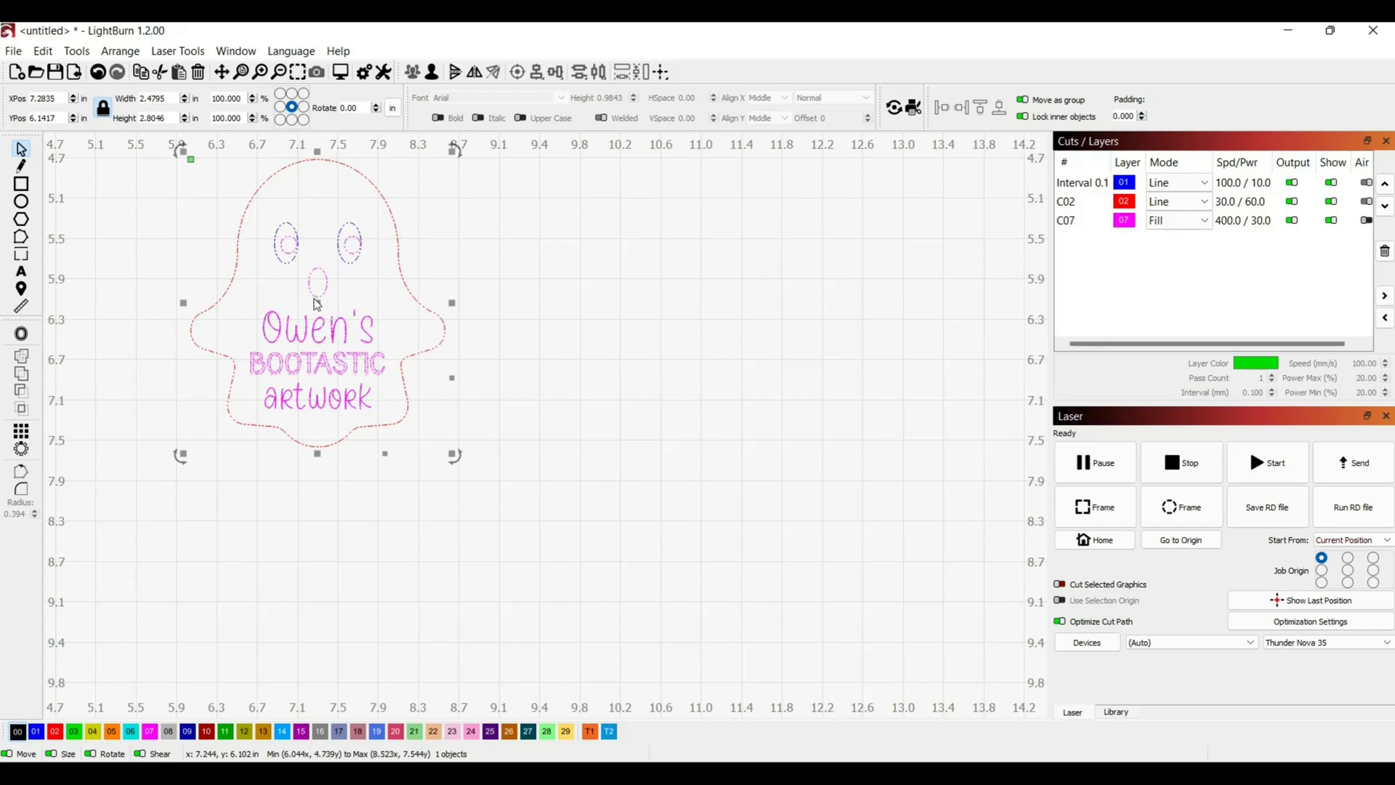
{"action": "left_click_drag", "start_coordinate": [306, 305], "coordinate": [407, 392]}
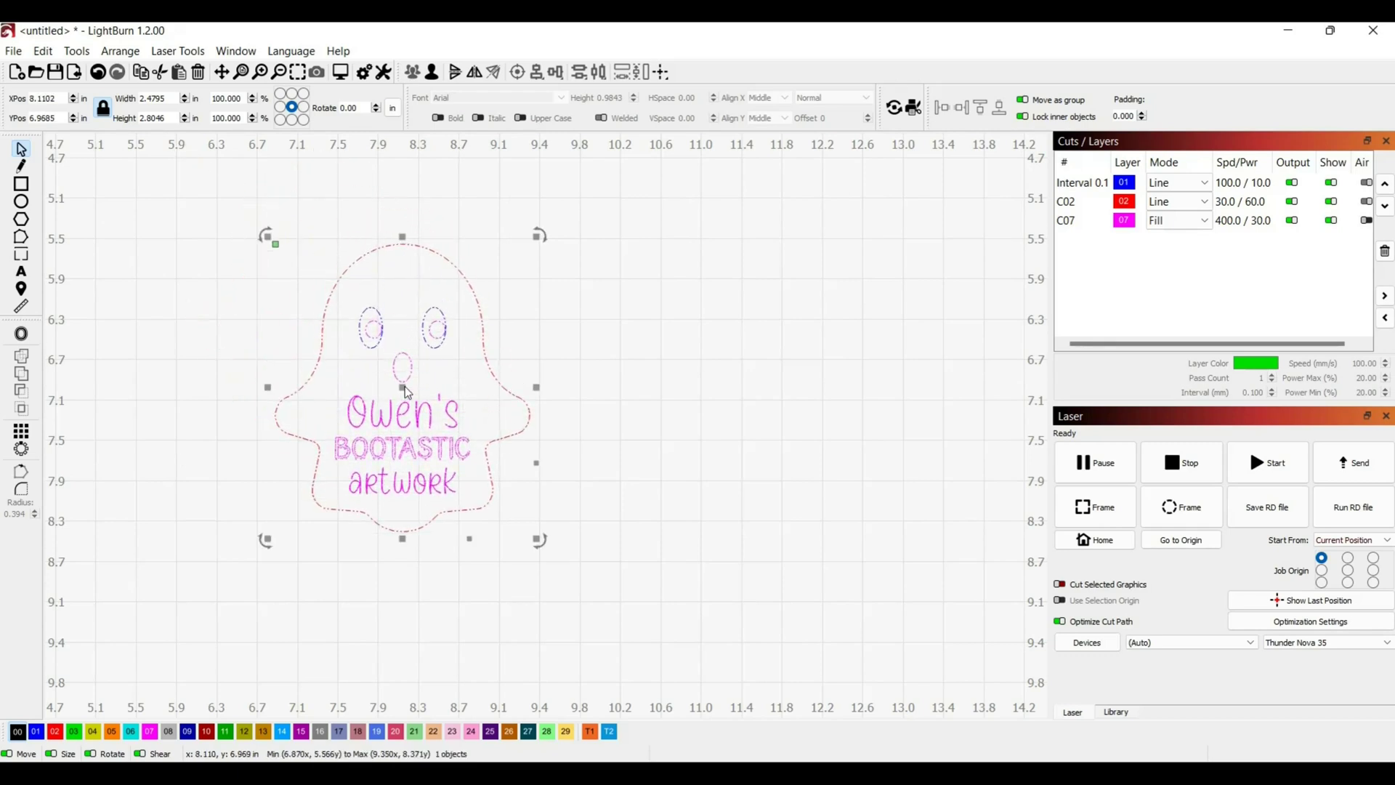
Select layer C02 and pick the White MDF Laser Wood Sup. Cut preset (30.0 / 60.0) in the material library
{"action": "left_click", "coordinate": [580, 349]}
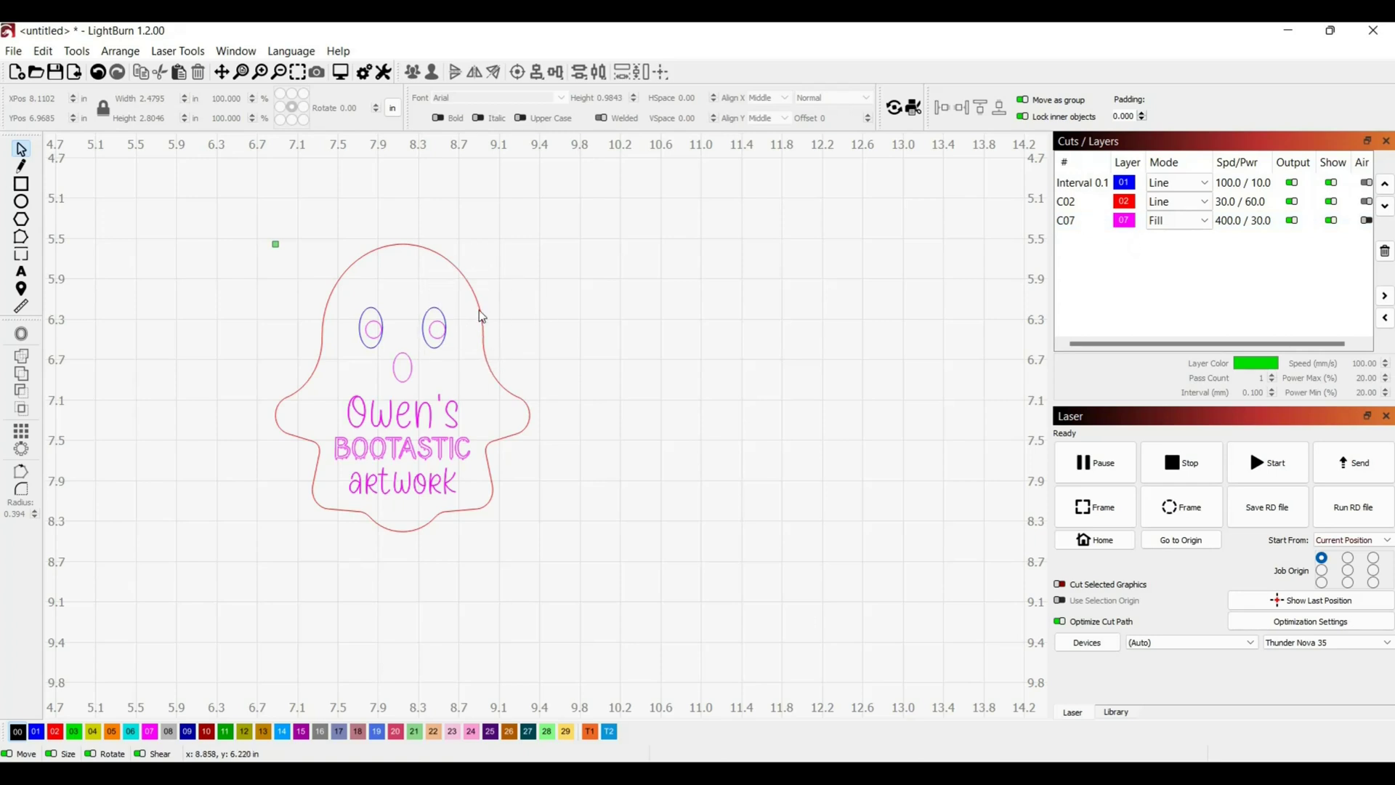
{"action": "left_click", "coordinate": [1124, 204]}
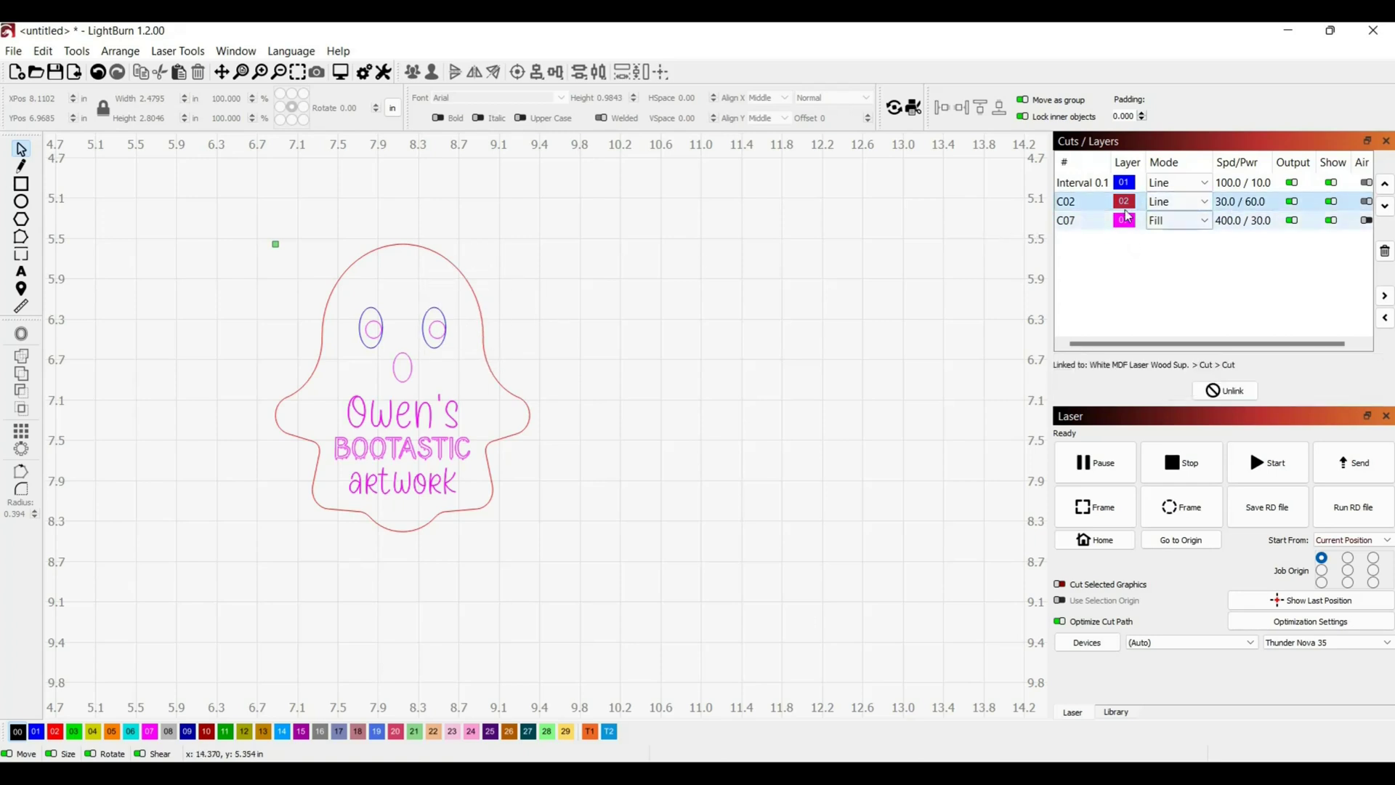
{"action": "left_click", "coordinate": [1117, 714]}
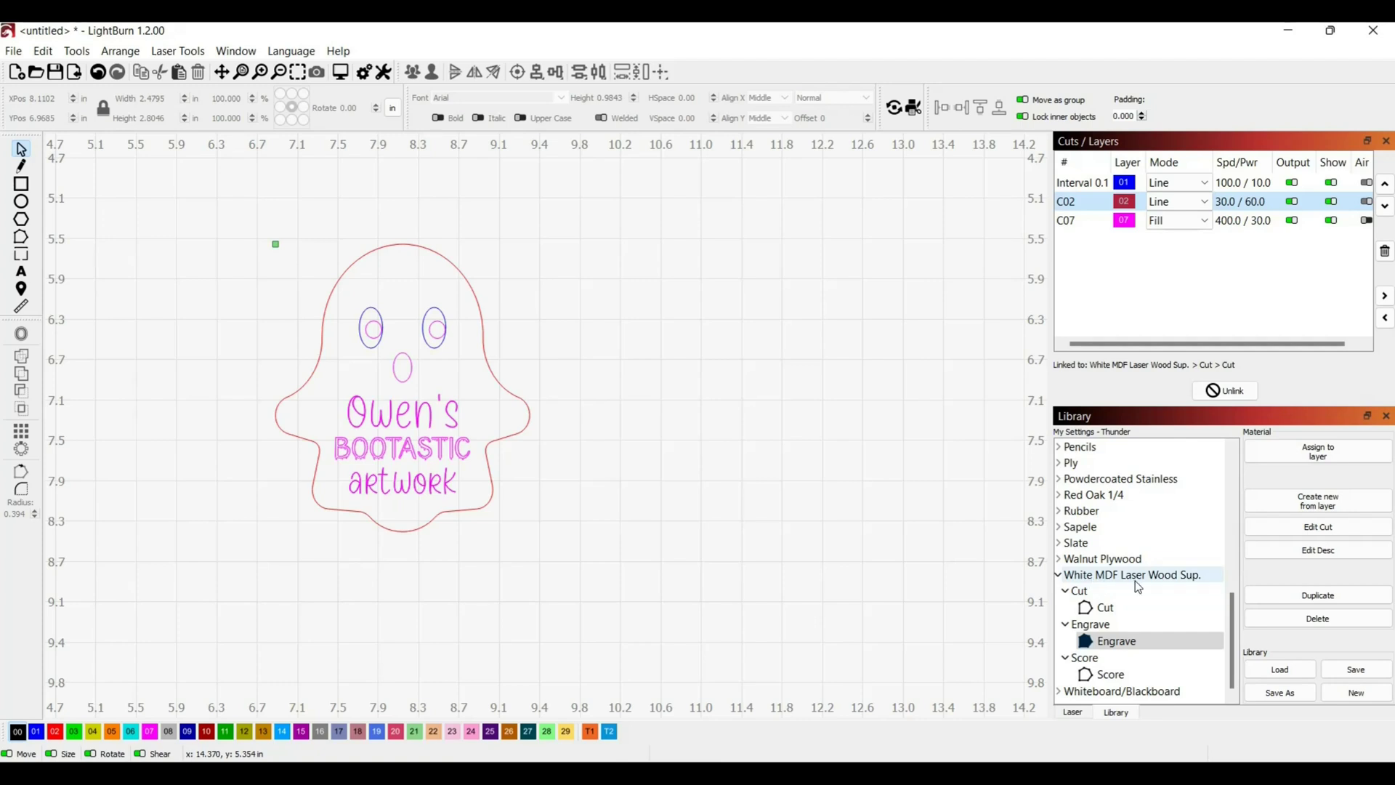
{"action": "left_click", "coordinate": [1112, 610]}
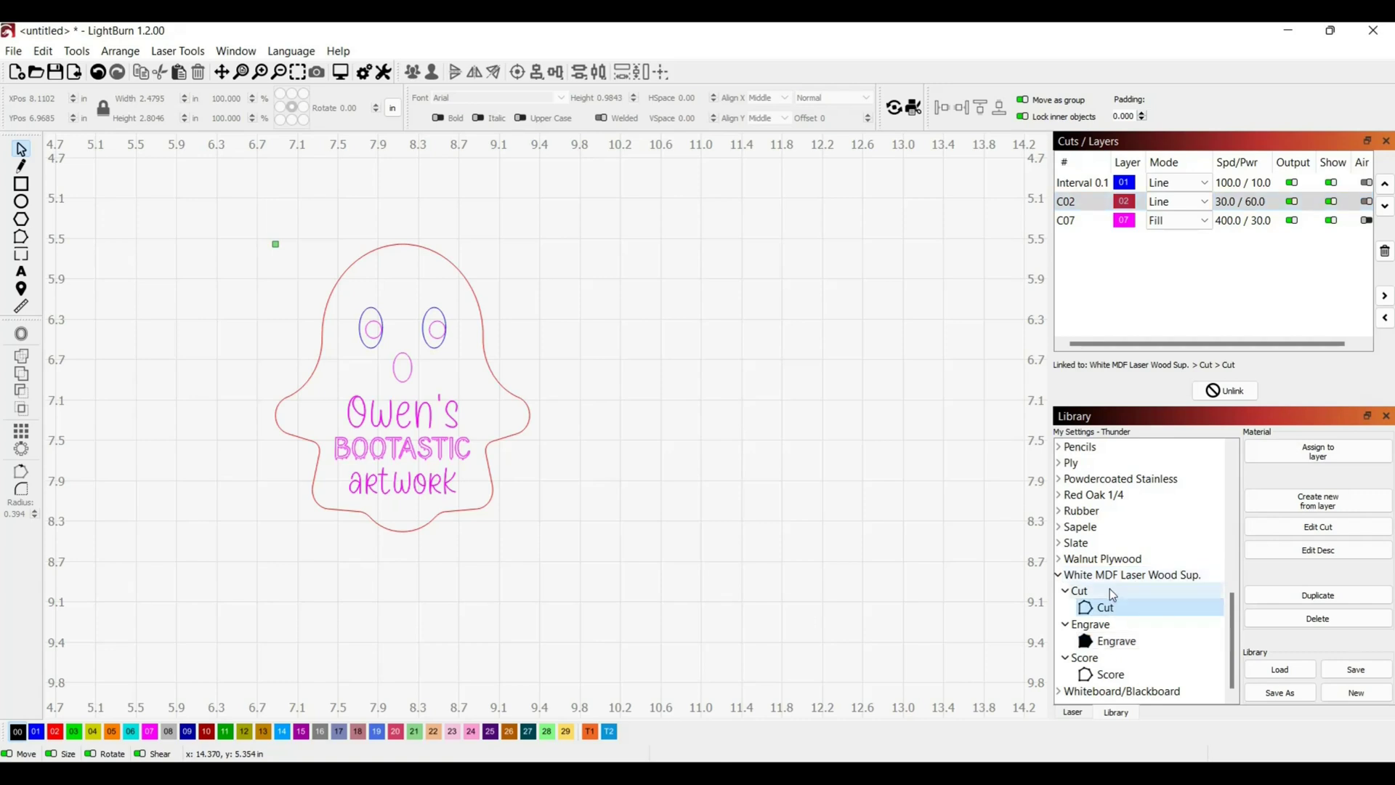
Assign the White MDF Cut preset to layer C02 and the Engrave preset (400.0 / 30.0) to layer C07
{"action": "left_click", "coordinate": [1193, 204]}
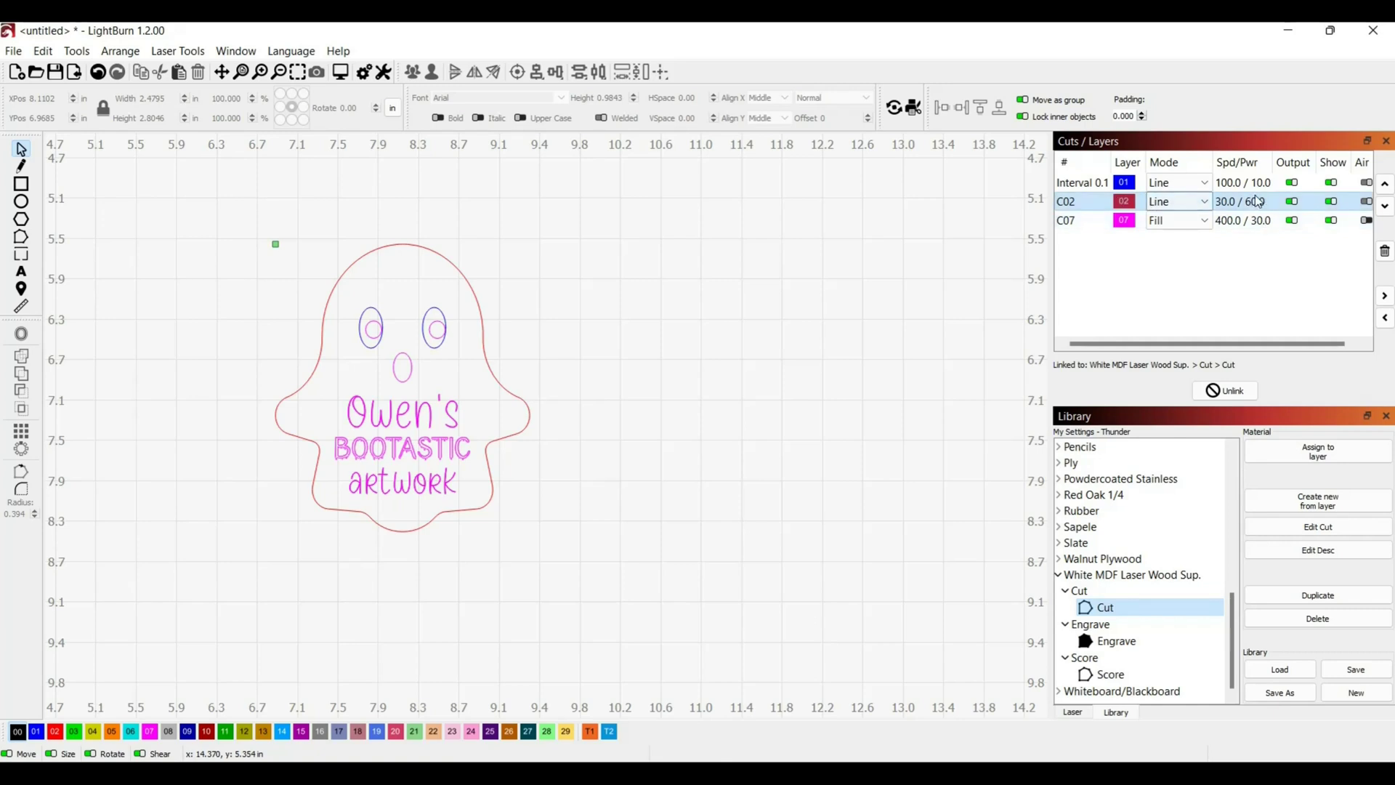
{"action": "left_click", "coordinate": [1313, 448]}
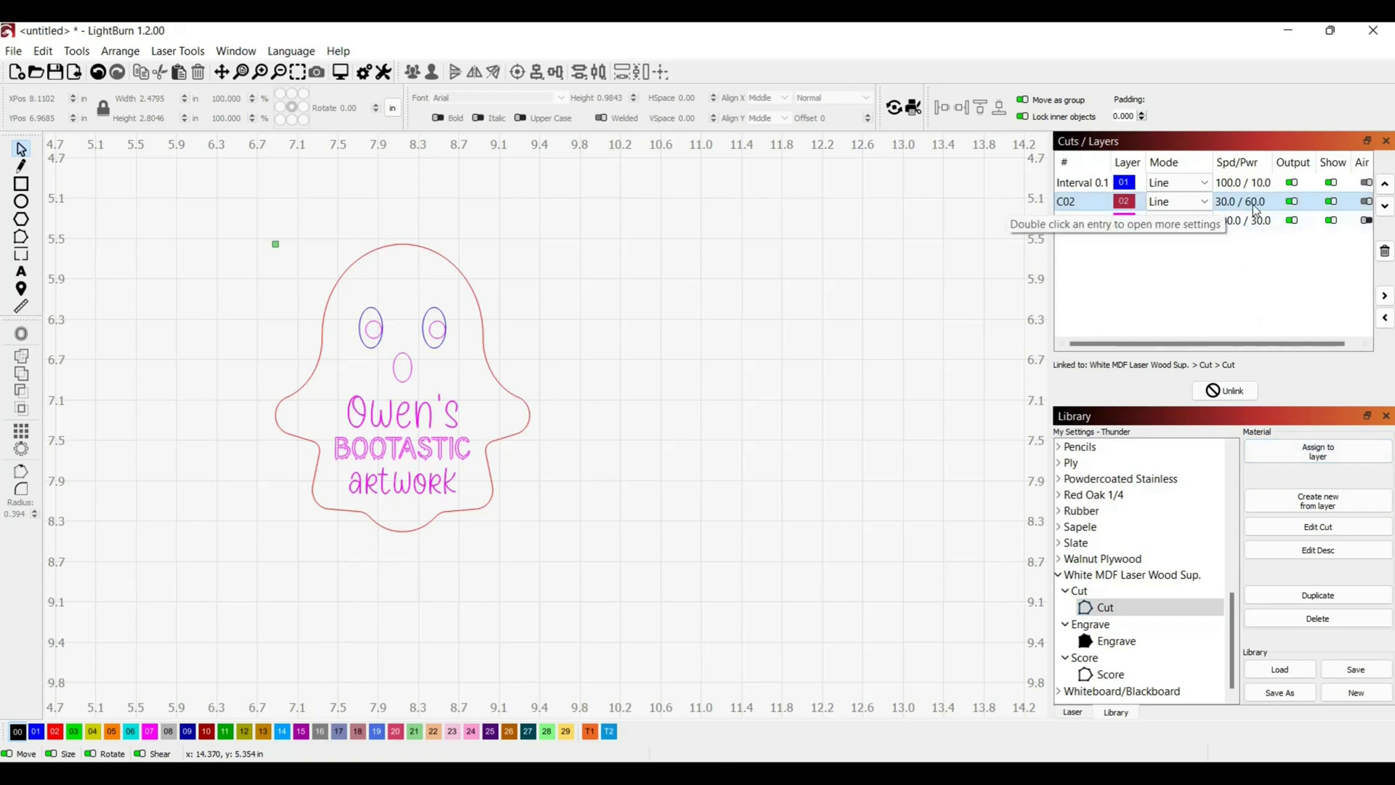
{"action": "left_click", "coordinate": [1119, 645]}
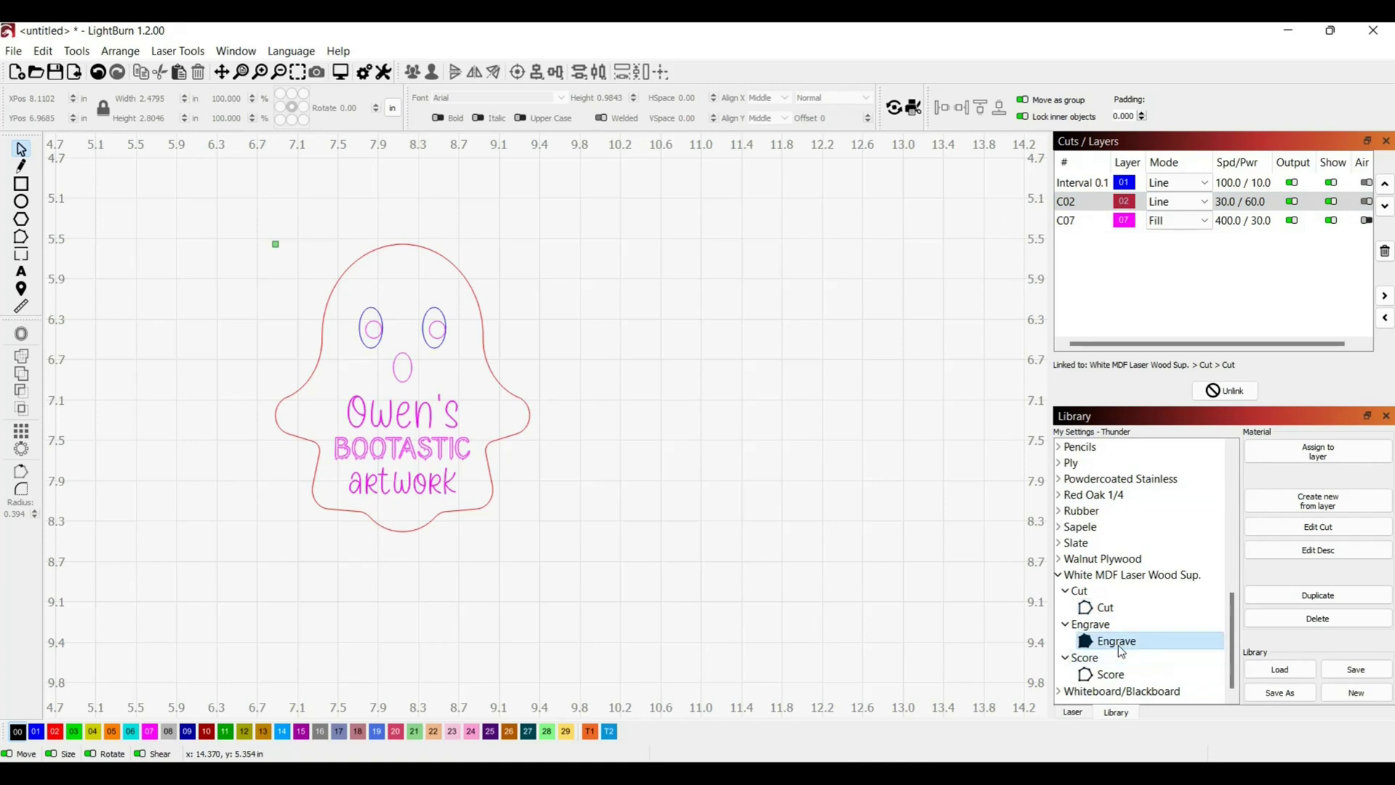
{"action": "left_click", "coordinate": [1253, 225]}
{"action": "left_click", "coordinate": [1282, 448]}
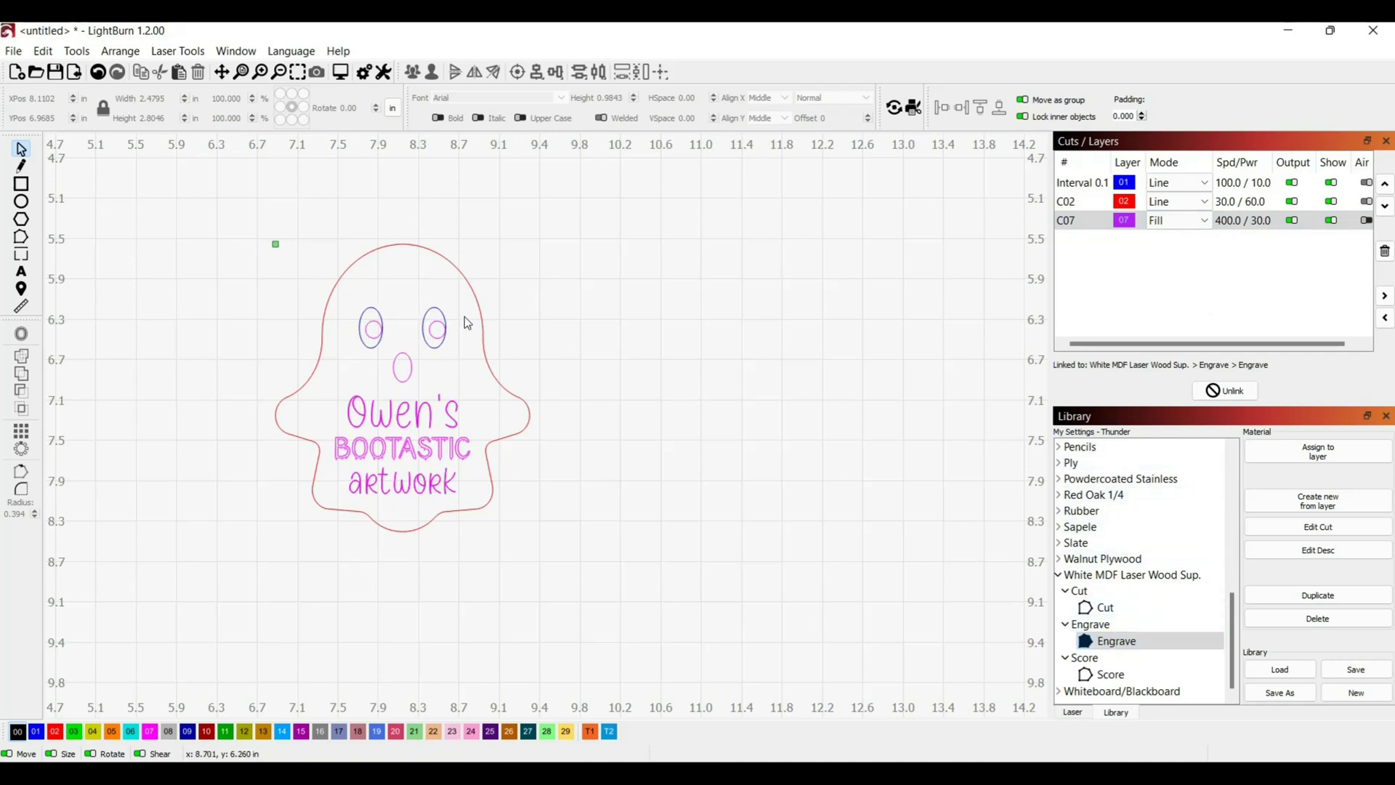
Assign the White MDF Score preset to the Interval 0.1 layer, then return to the Laser panel
{"action": "left_click", "coordinate": [1125, 675]}
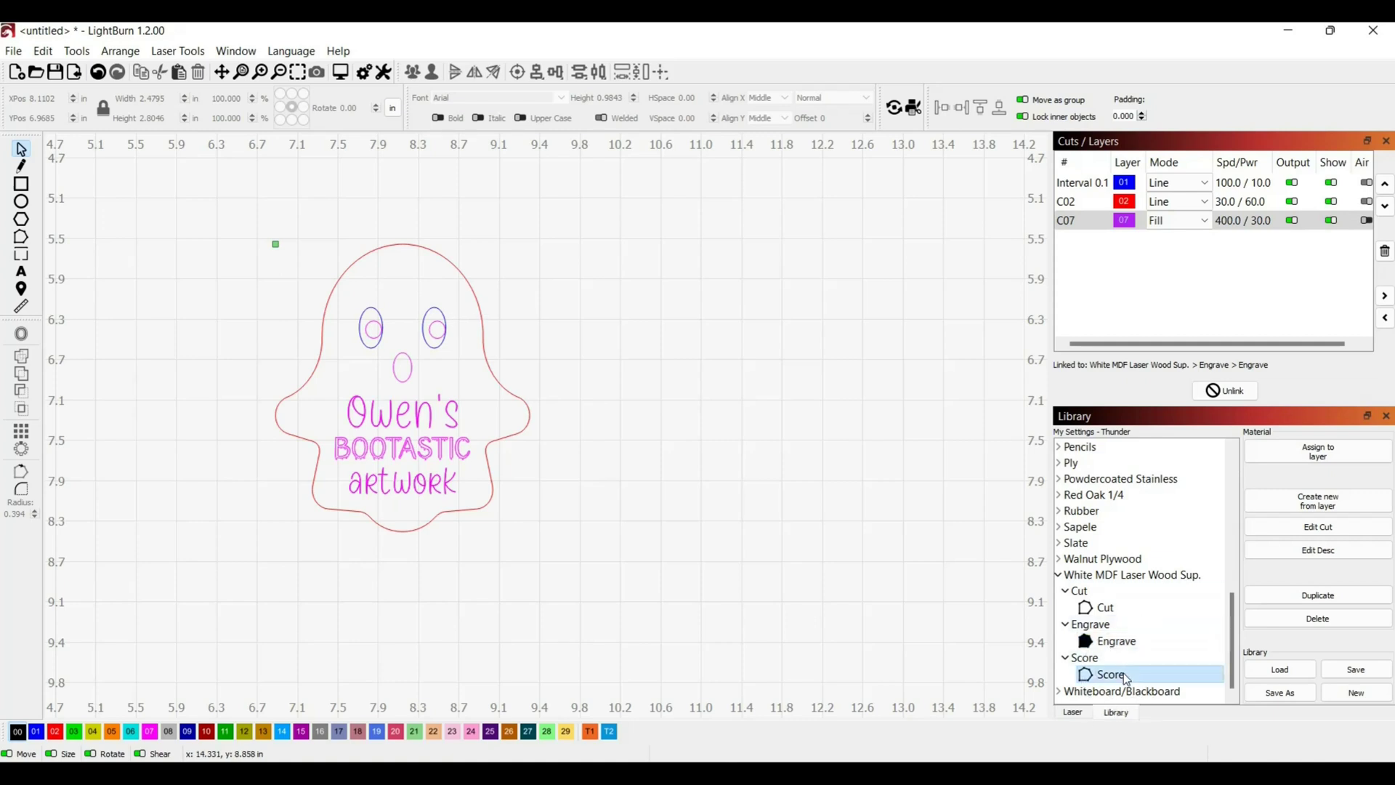
{"action": "left_click", "coordinate": [1233, 187]}
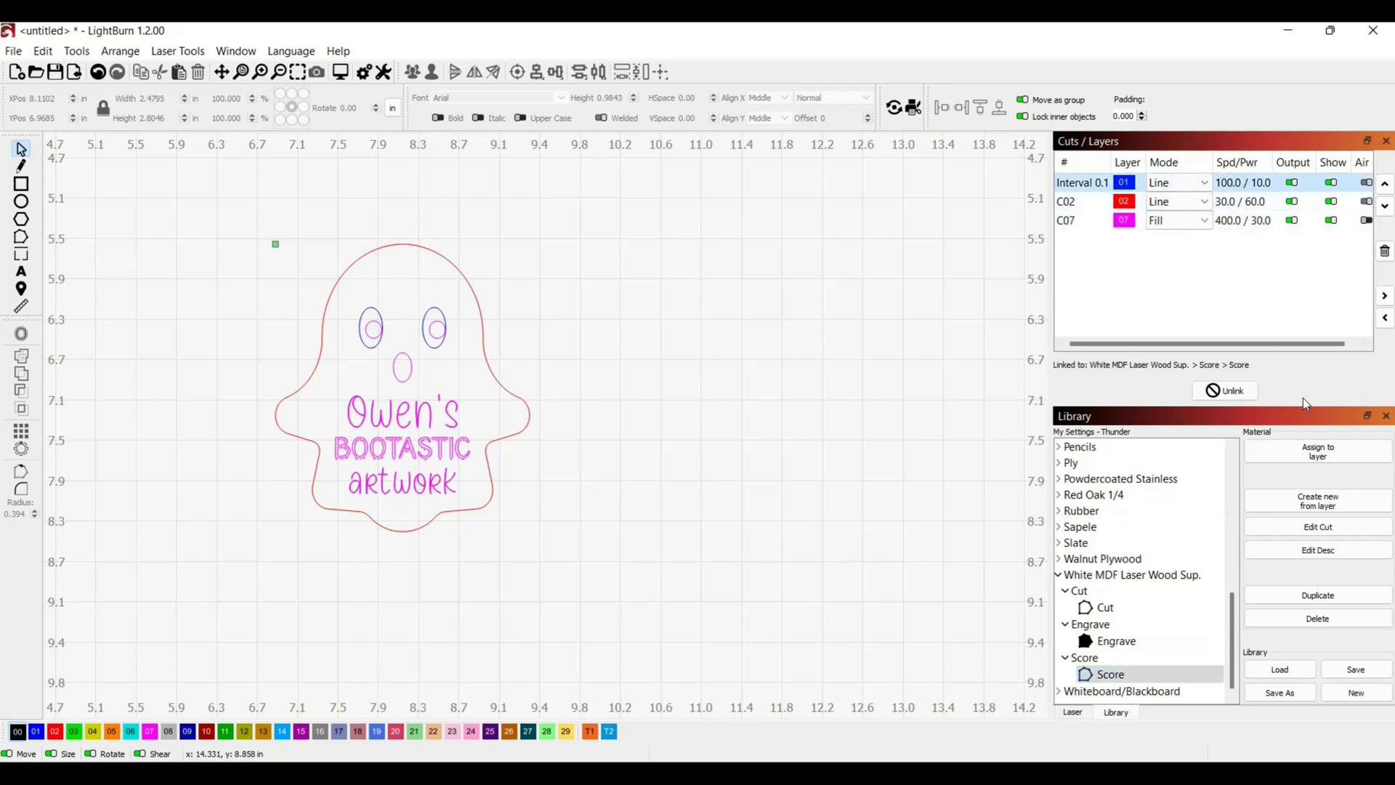
{"action": "left_click", "coordinate": [1318, 454]}
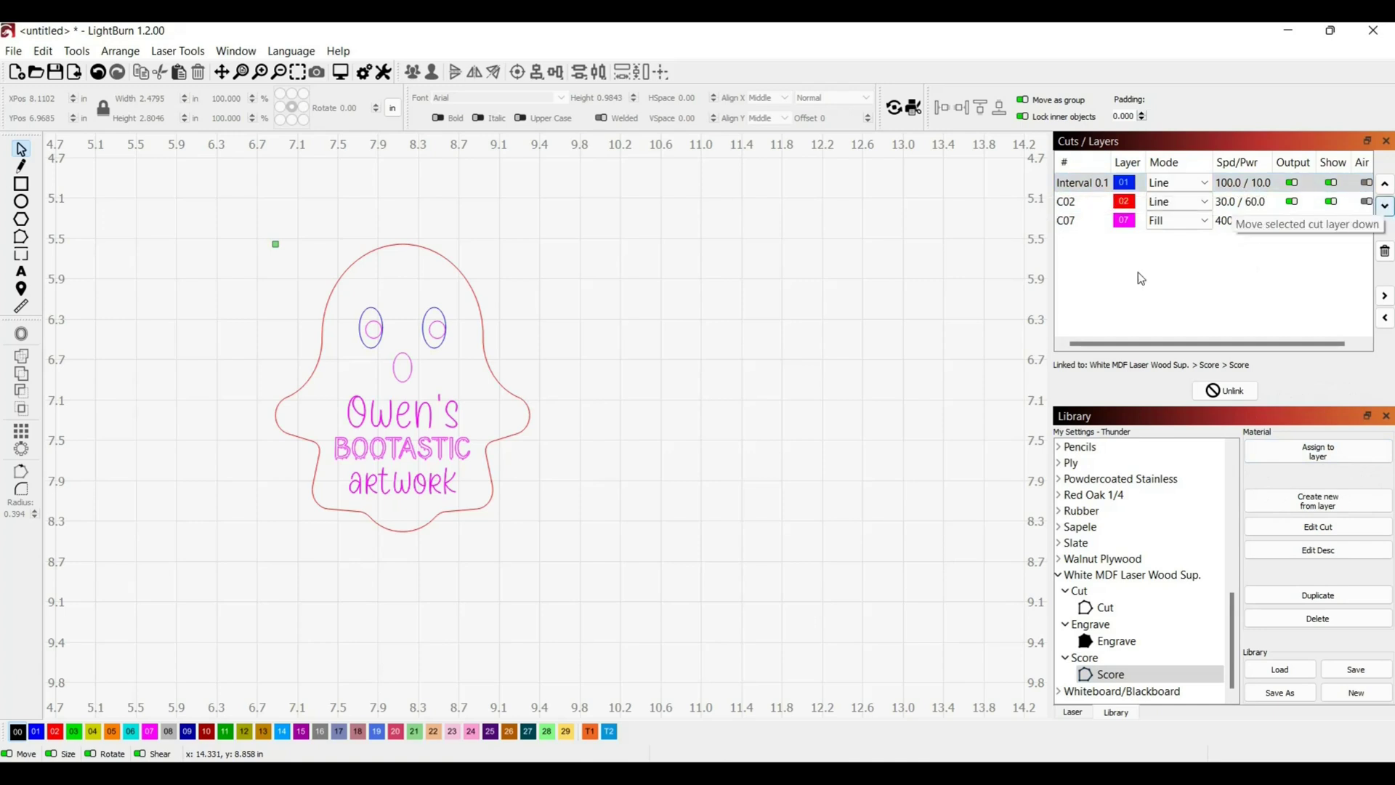
{"action": "left_click", "coordinate": [1073, 712]}
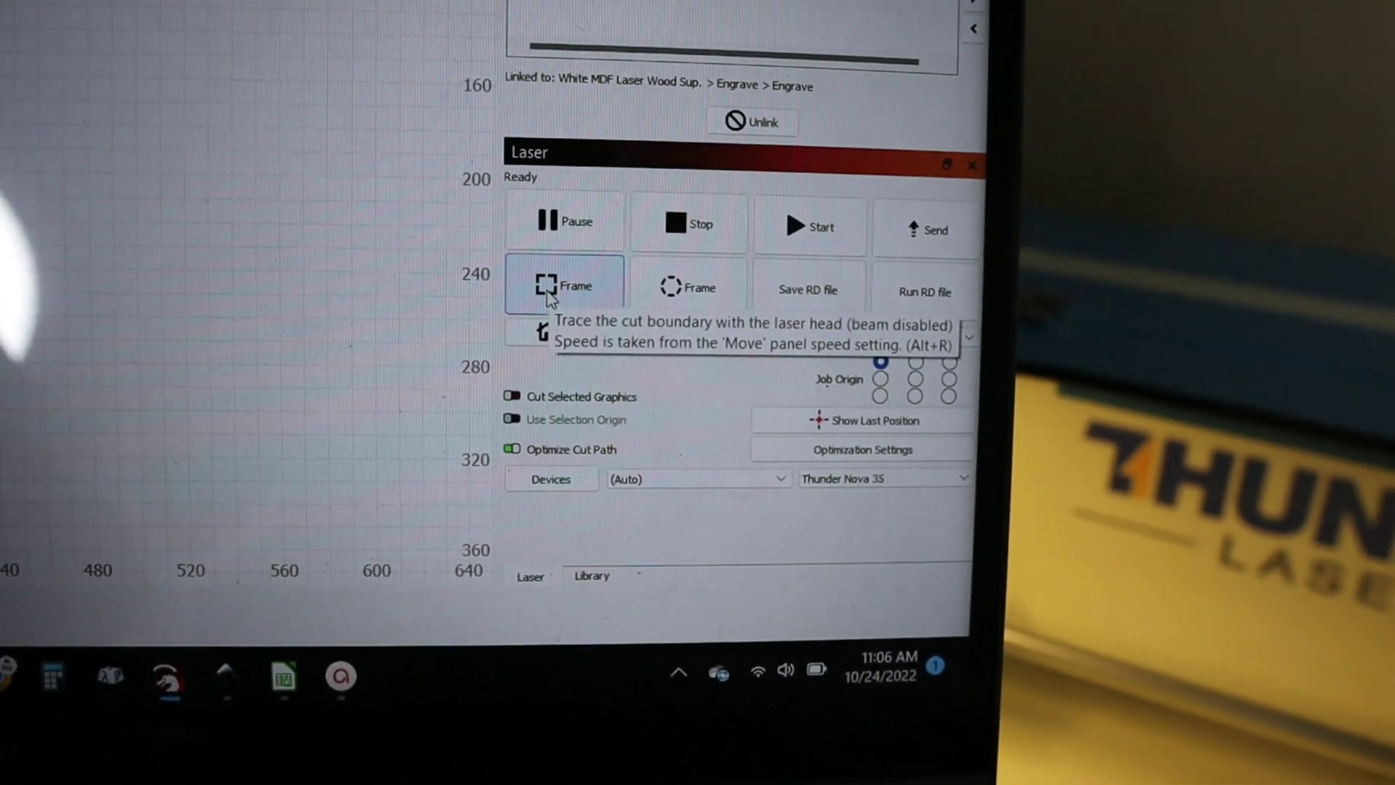
Frame the ghost job so the laser head traces its boundary over the MDF with the beam off
{"action": "left_click", "coordinate": [588, 296]}
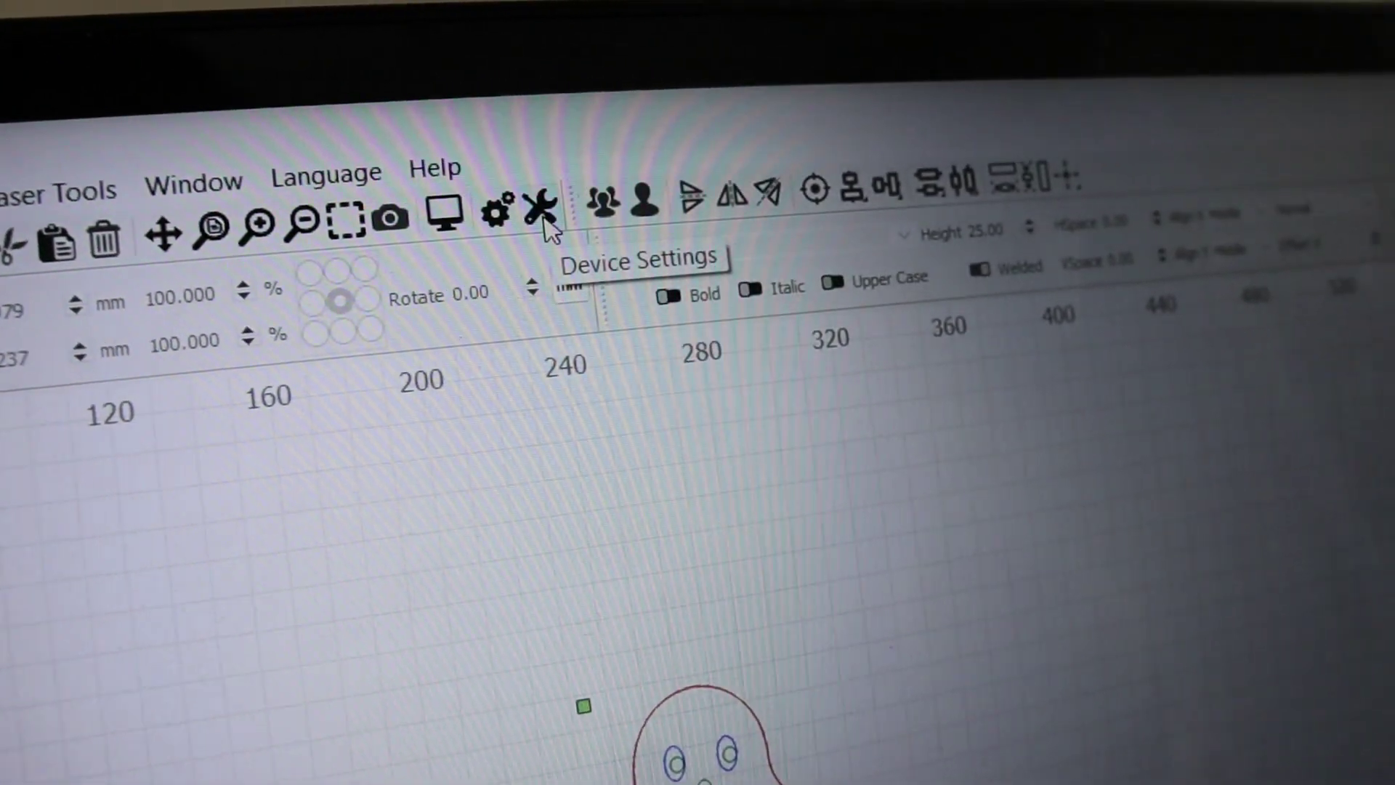
Open the Thunder Nova 35 Device Settings and work the Enable Z axis toggle under Z Axis Control
{"action": "left_click", "coordinate": [541, 212]}
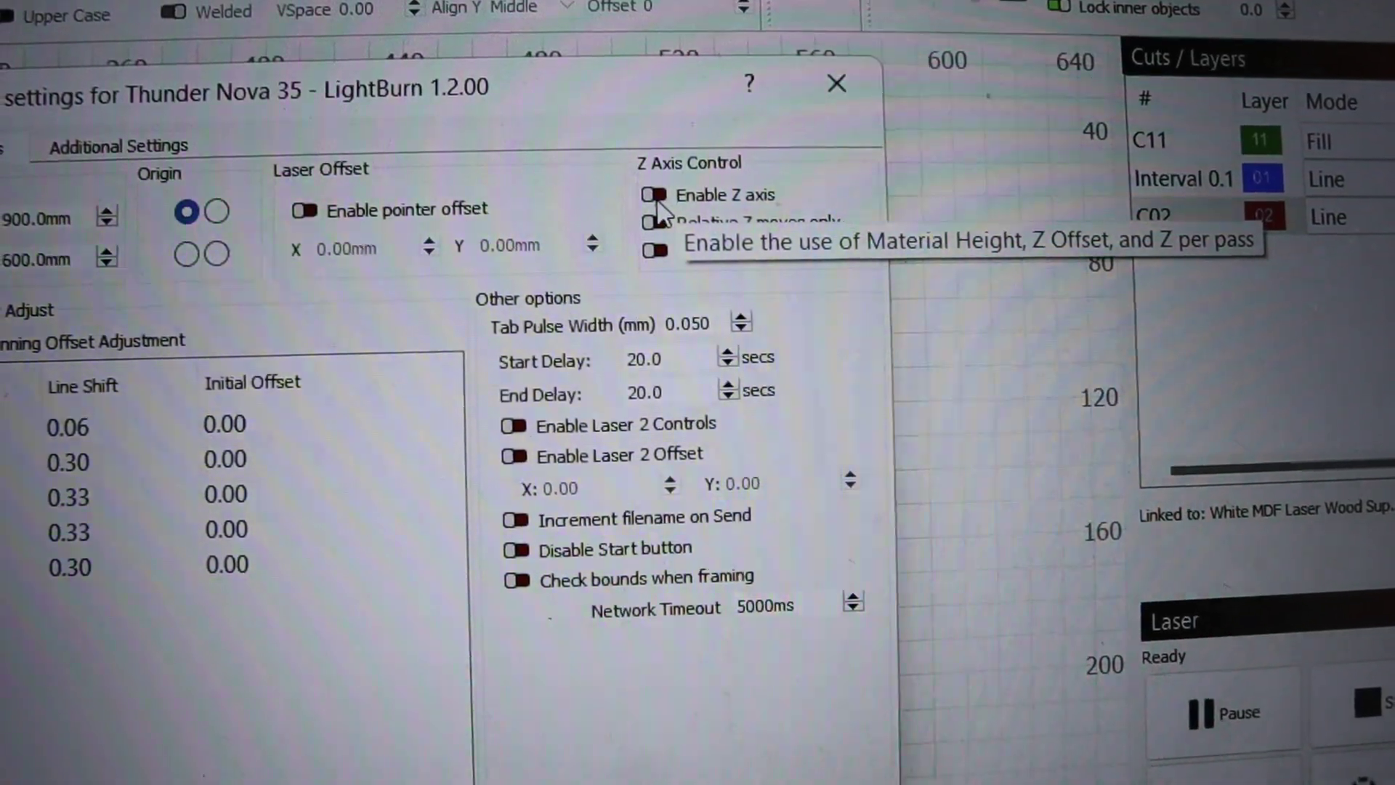
{"action": "left_click", "coordinate": [655, 196]}
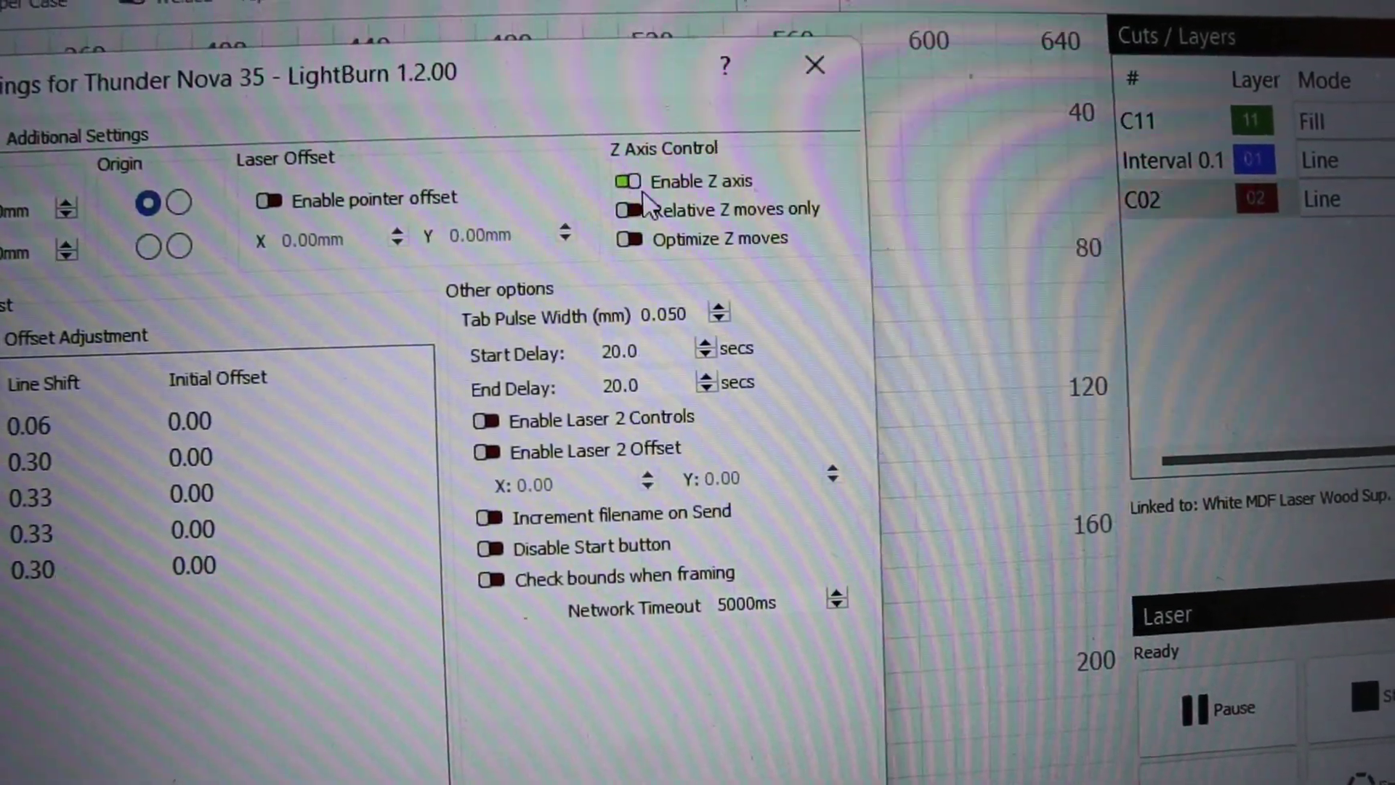